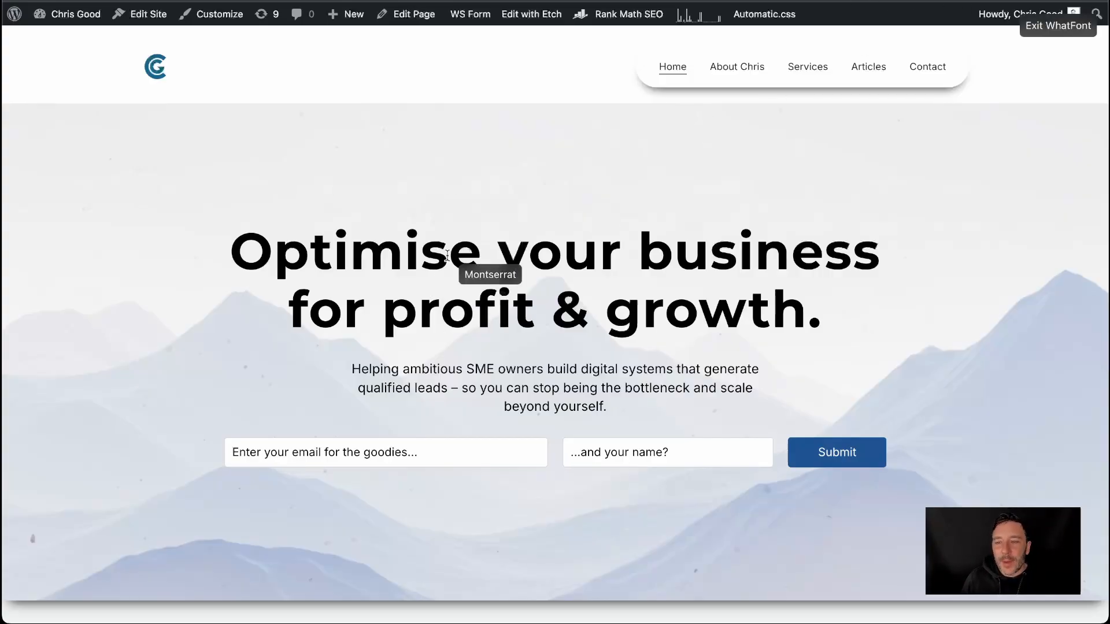
Inspect the font details of the hero heading with WhatFont, then exit the inspector.
click(461, 276)
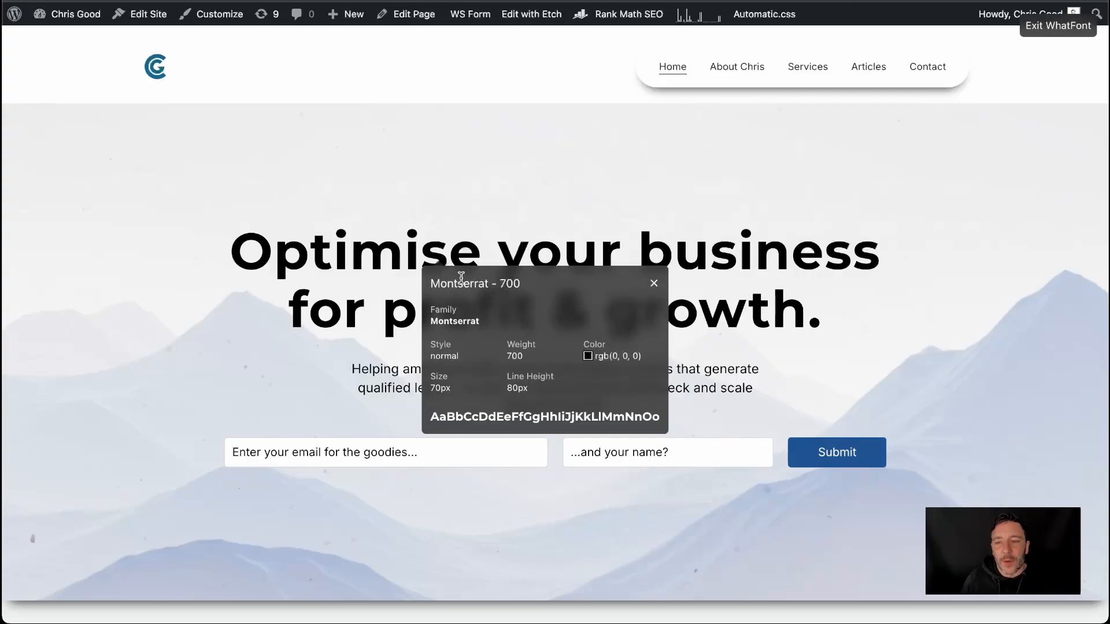
click(654, 282)
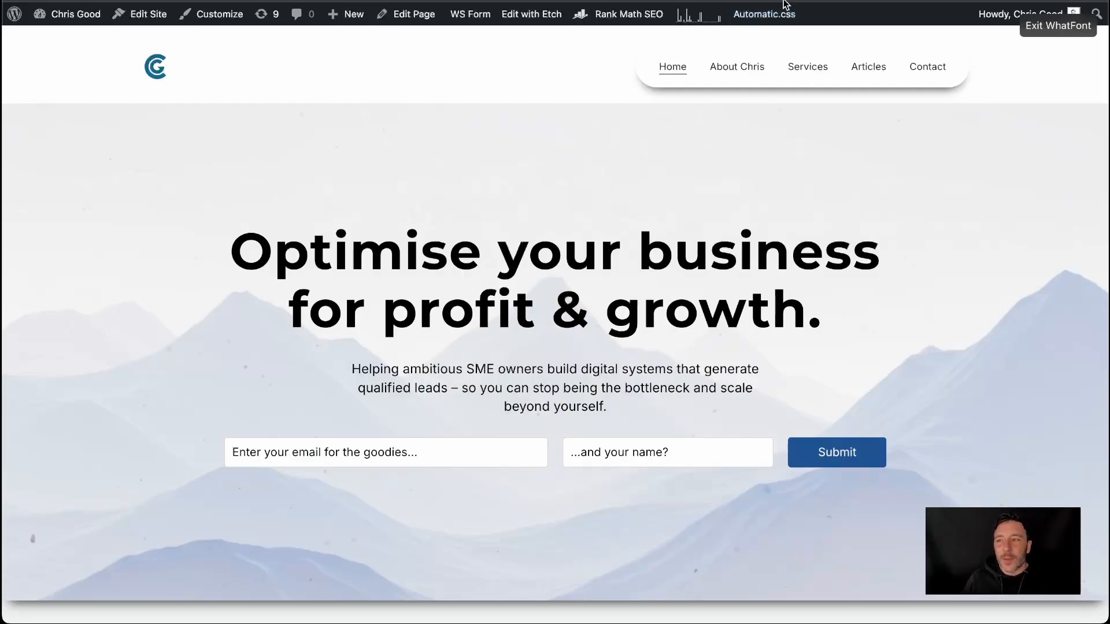
click(1058, 26)
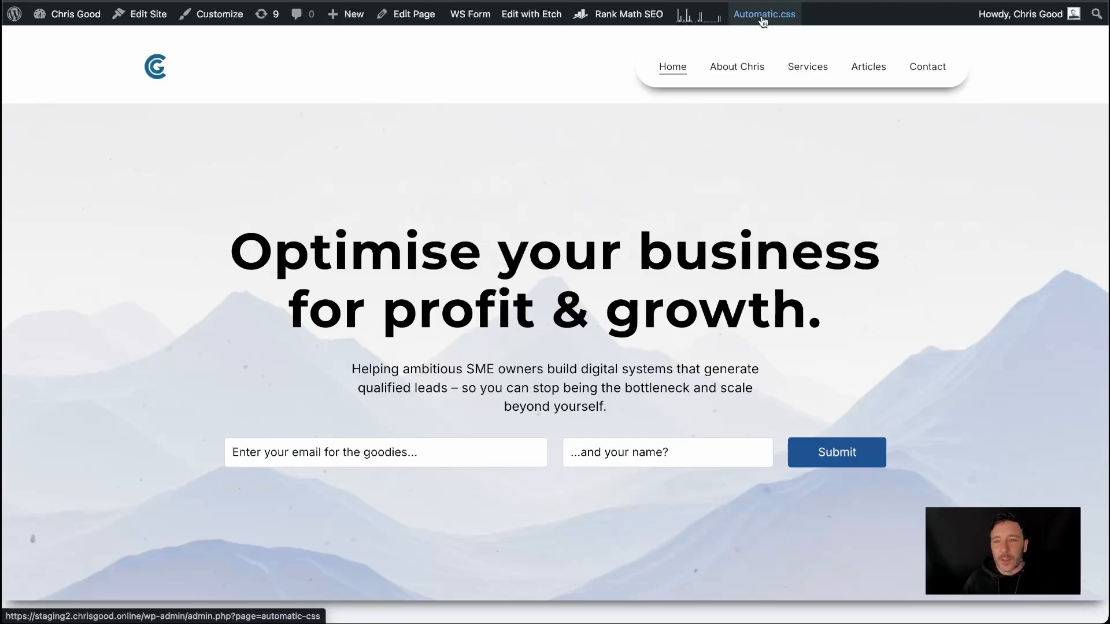
Set the font family for all headings to poppins in the Automatic.css typography settings, save, and close the settings.
click(763, 18)
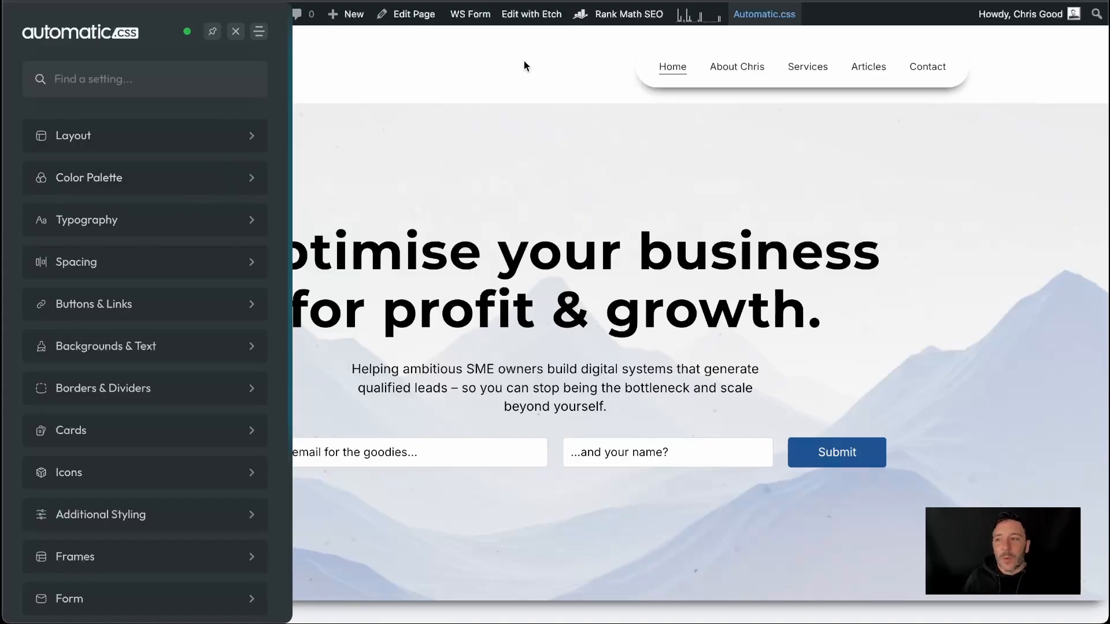
click(162, 220)
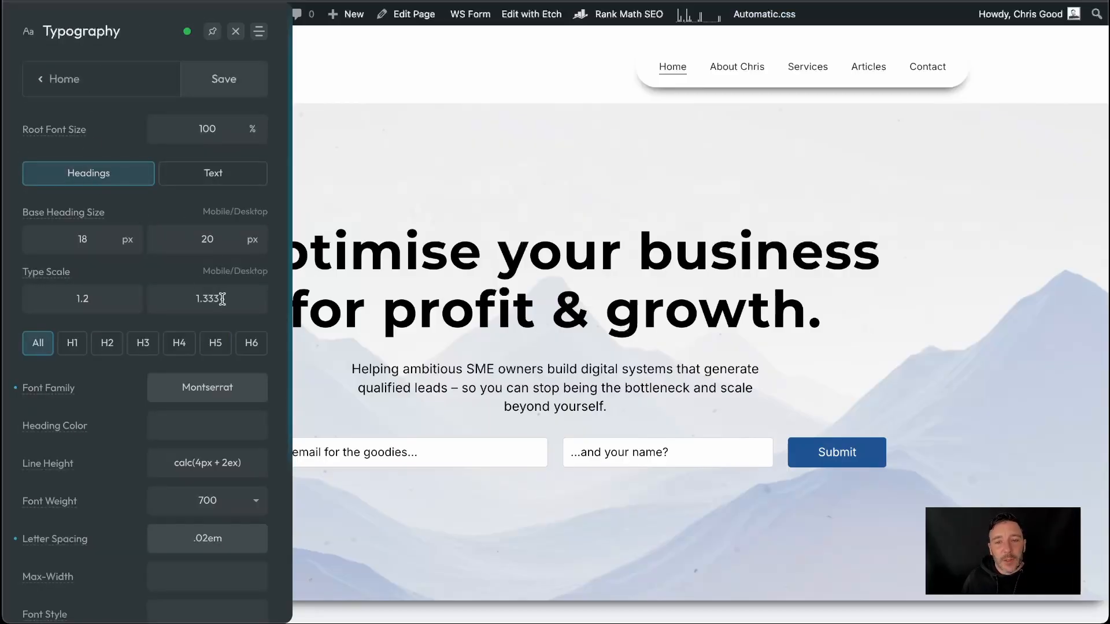
scroll(168, 394, down, 2)
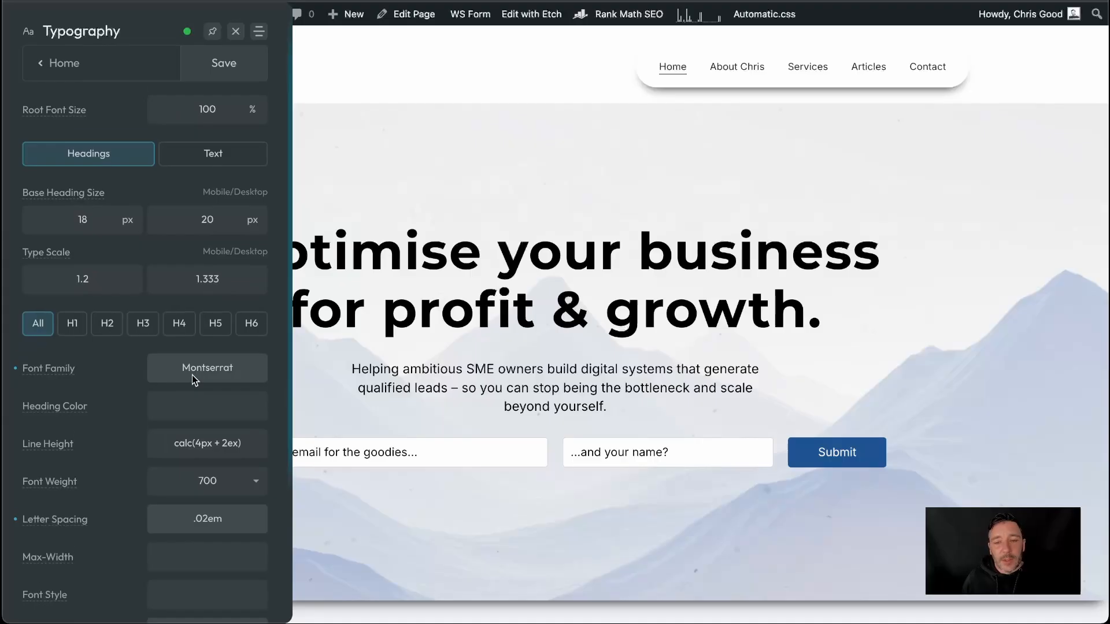
scroll(118, 356, down, 1)
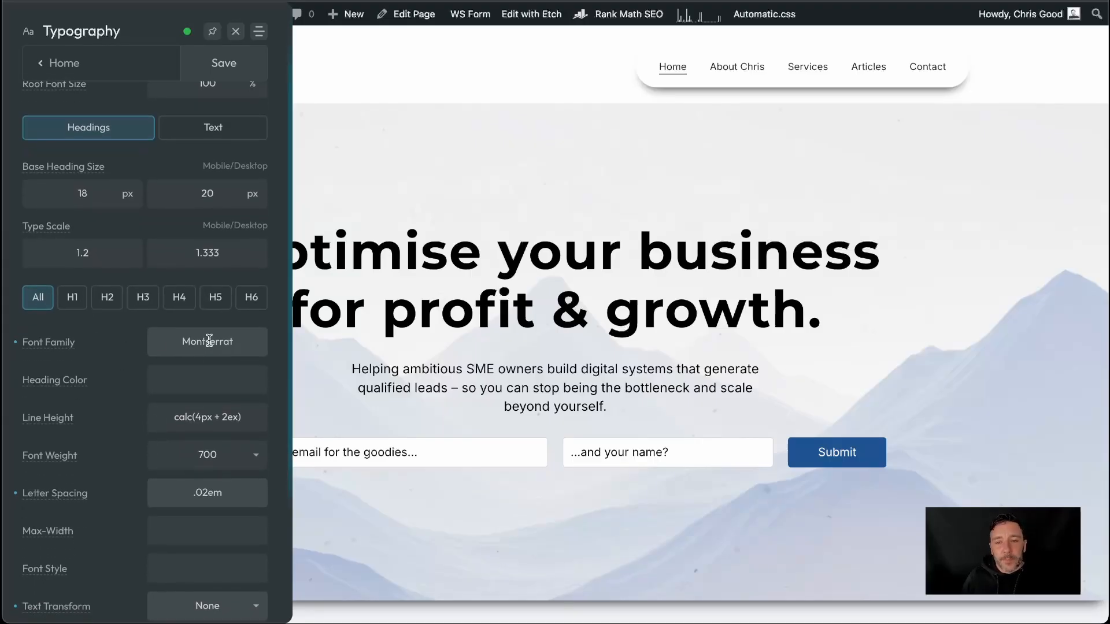
double_click(240, 342)
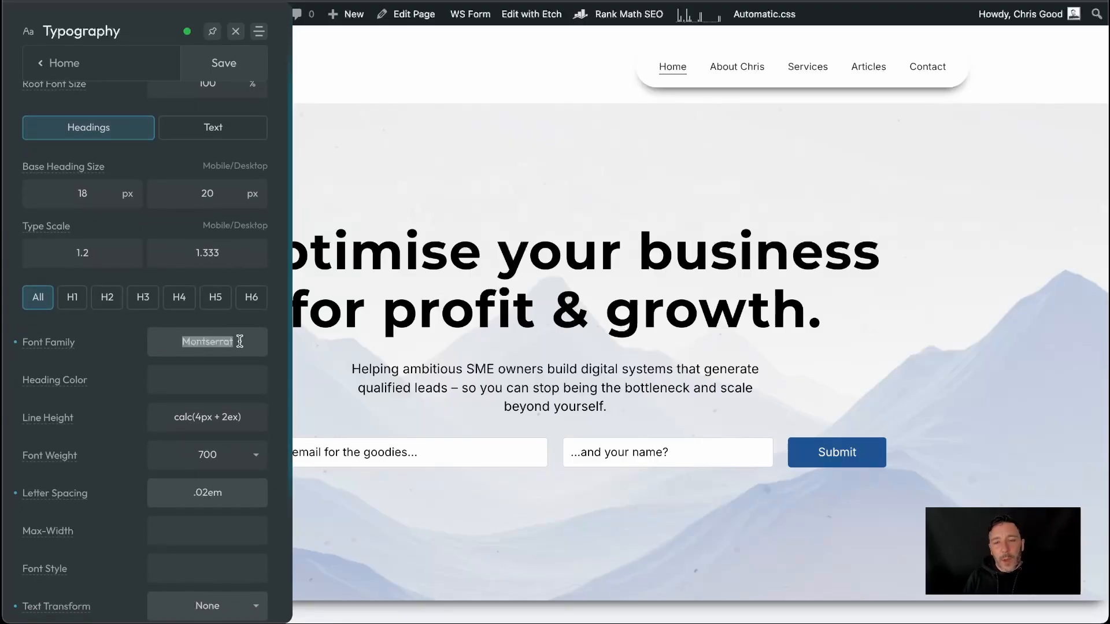
text(poppins)
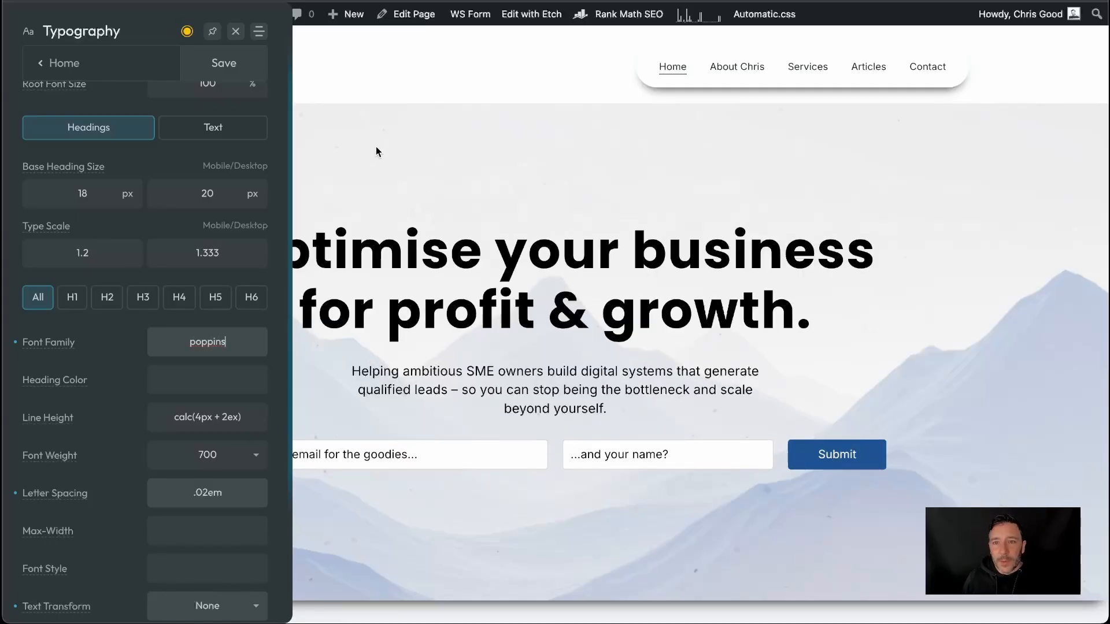
click(239, 67)
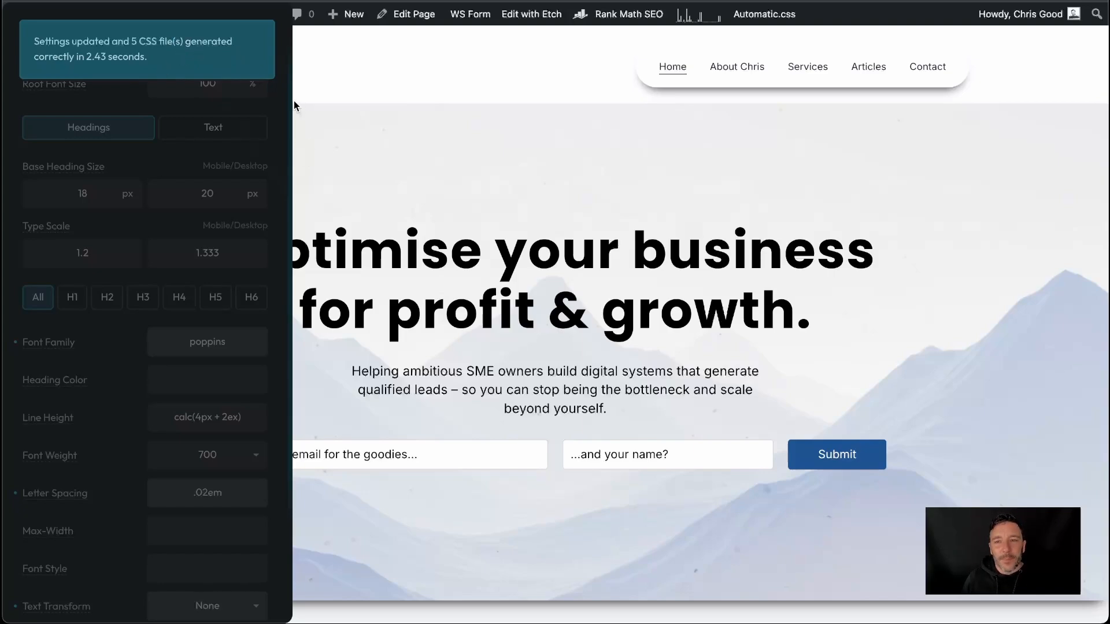
click(266, 38)
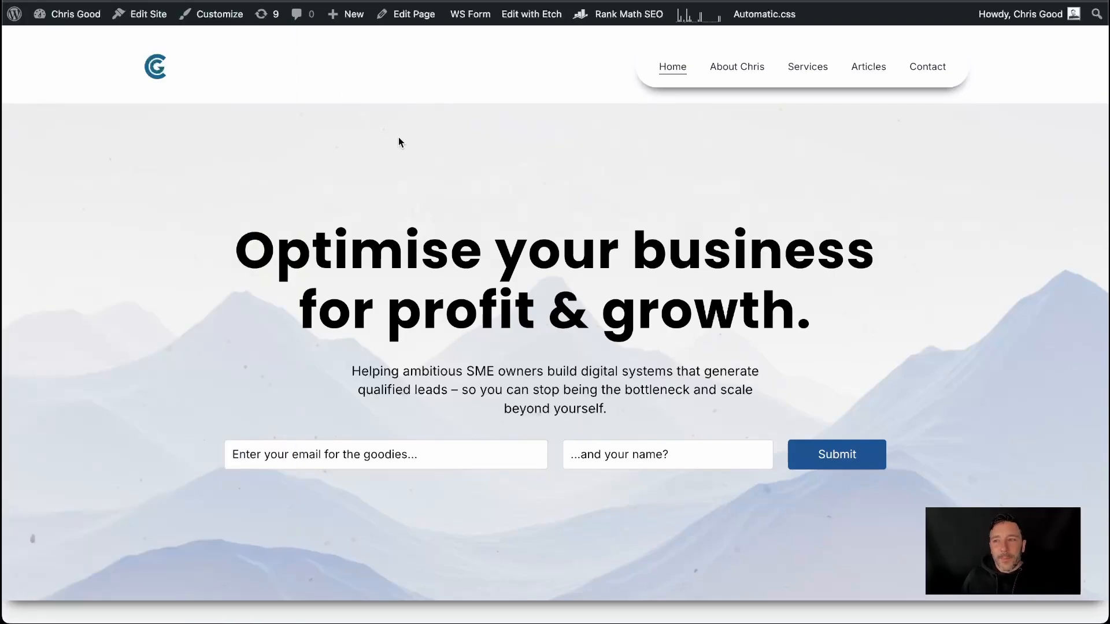
Check which font the hero heading now uses with WhatFont and exit the inspector.
click(523, 262)
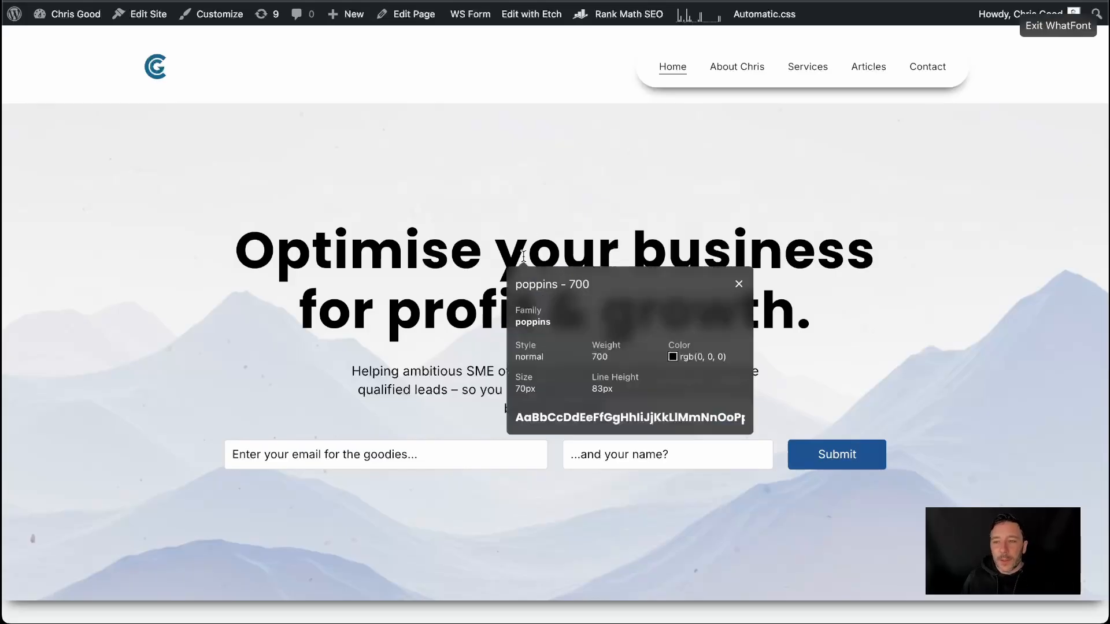
click(739, 283)
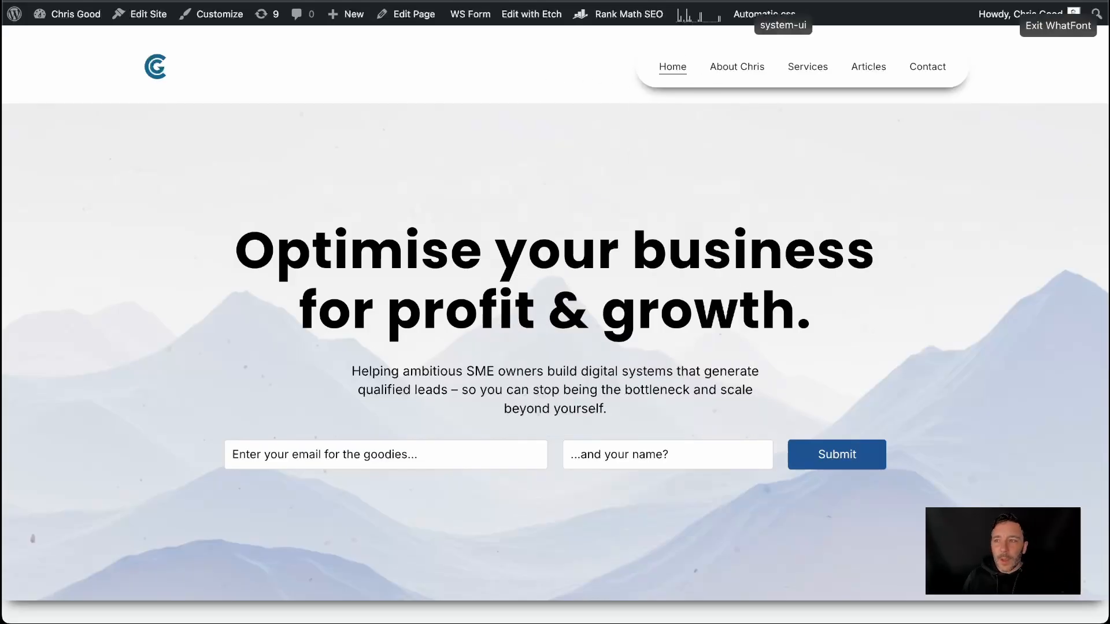
click(1058, 25)
mouse_move(447, 8)
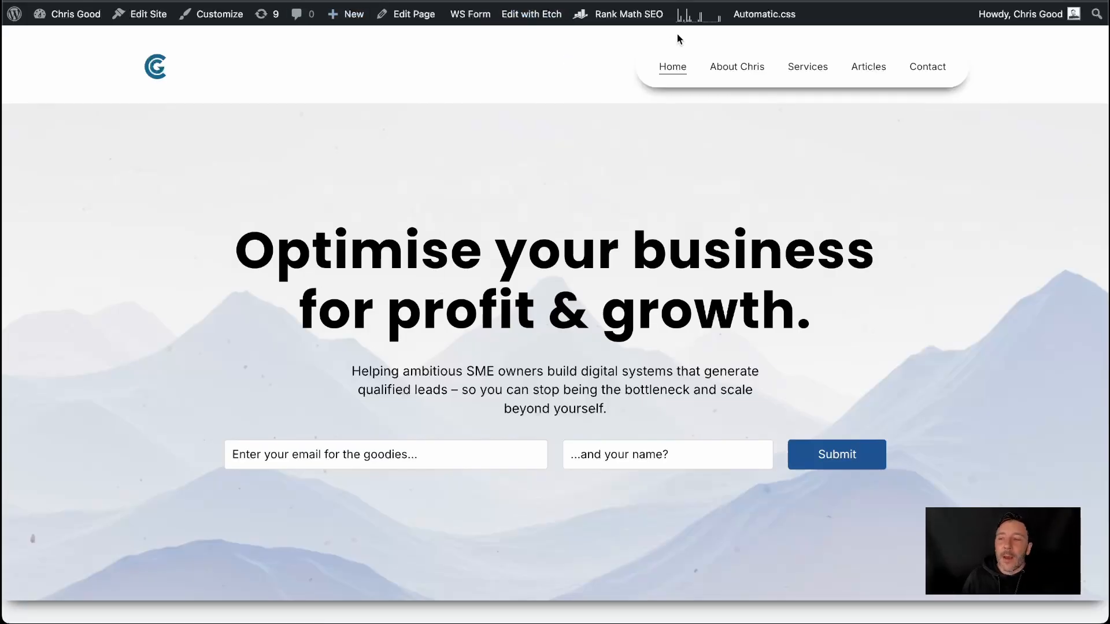
Try to set the font family for all headings to oswald in the Automatic.css typography settings.
click(764, 14)
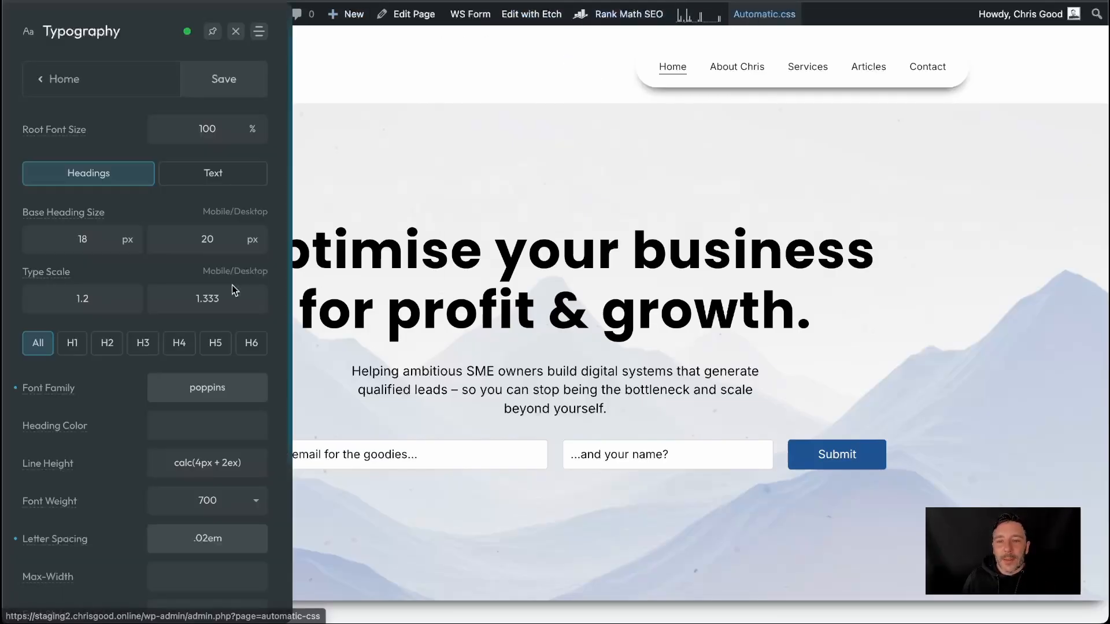
drag(229, 384, 152, 384)
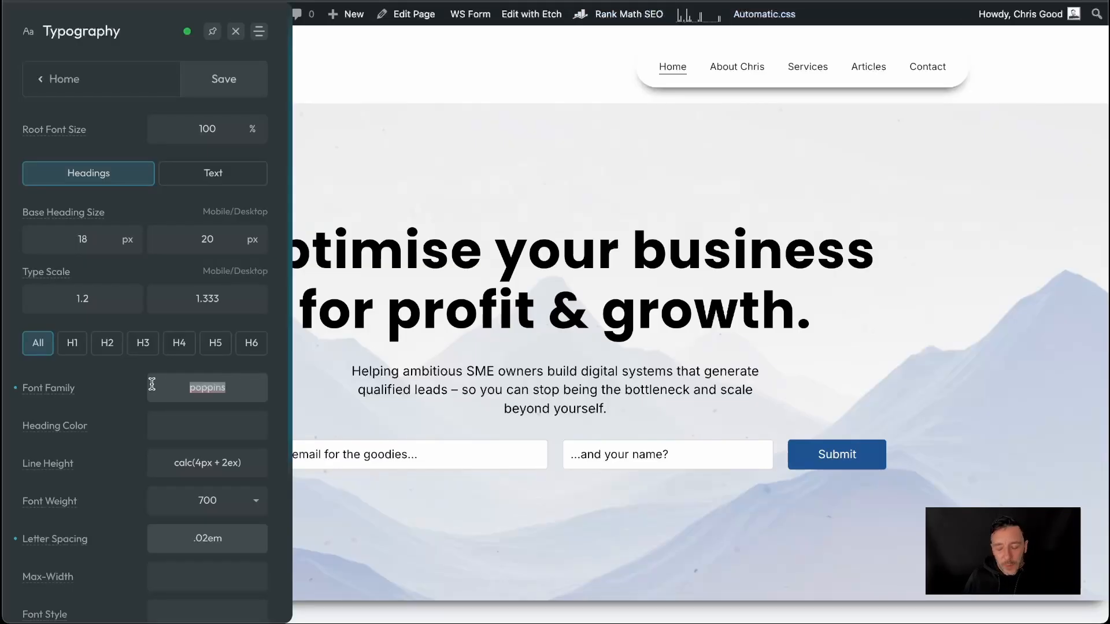
text(oswald)
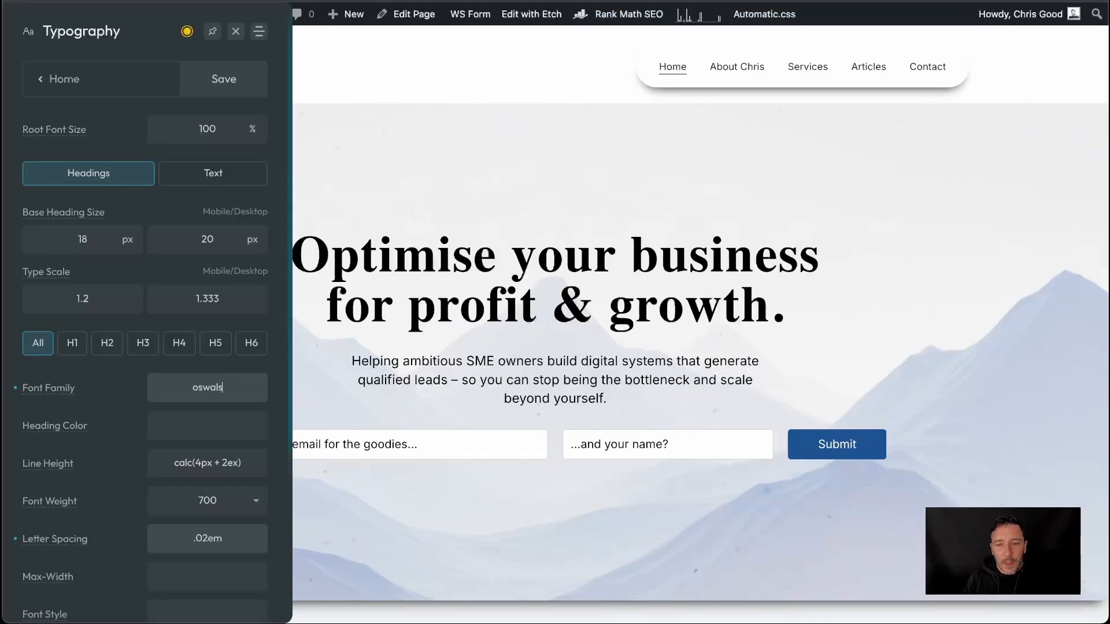
key(BackSpace)
key(BackSpace)
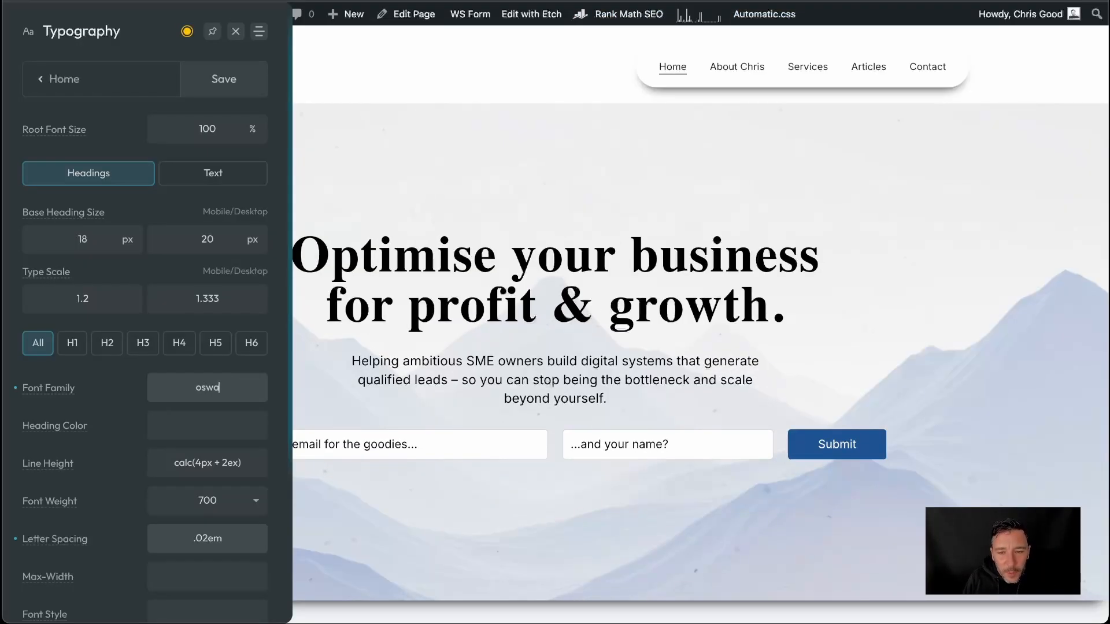
text(ld)
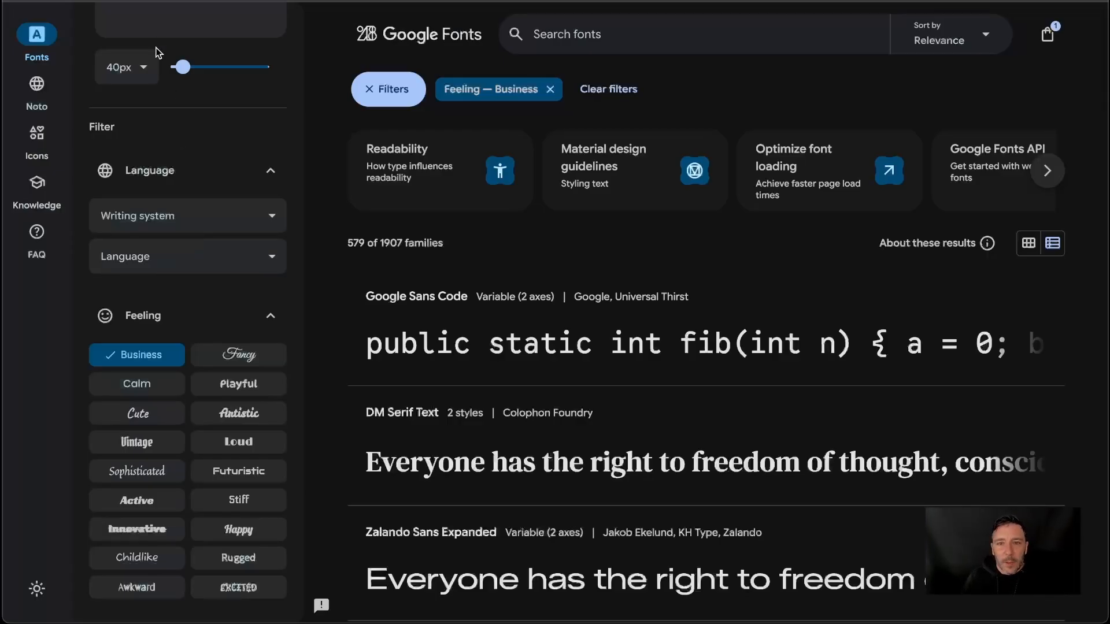
Switch to Google Fonts, search for "oswa" and choose the Oswald family.
scroll(157, 58, up, 3)
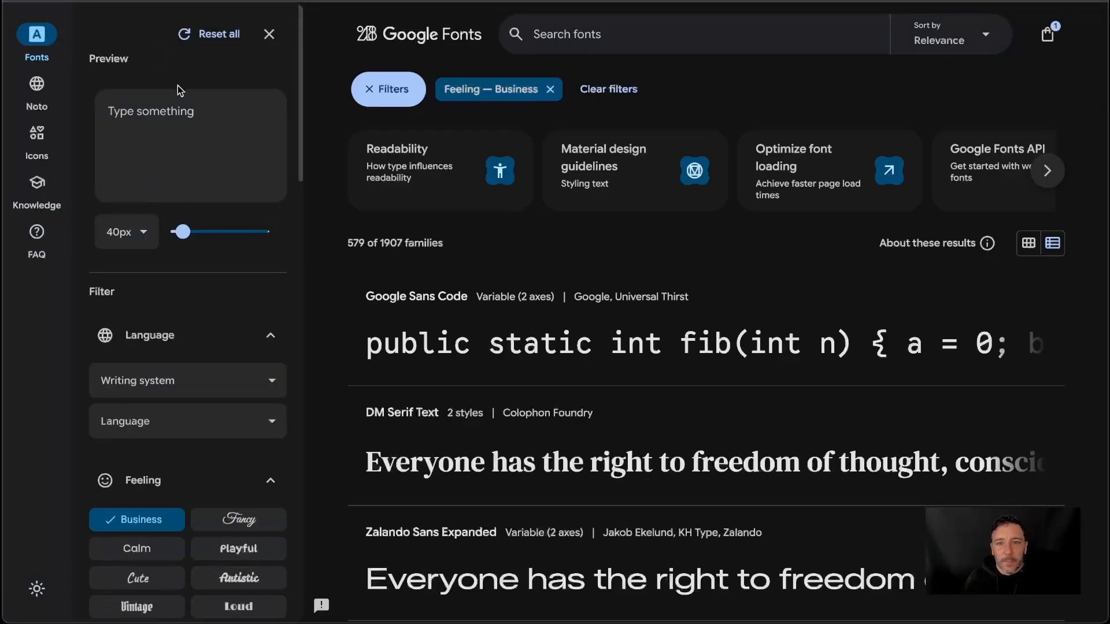
click(614, 40)
text(oswa)
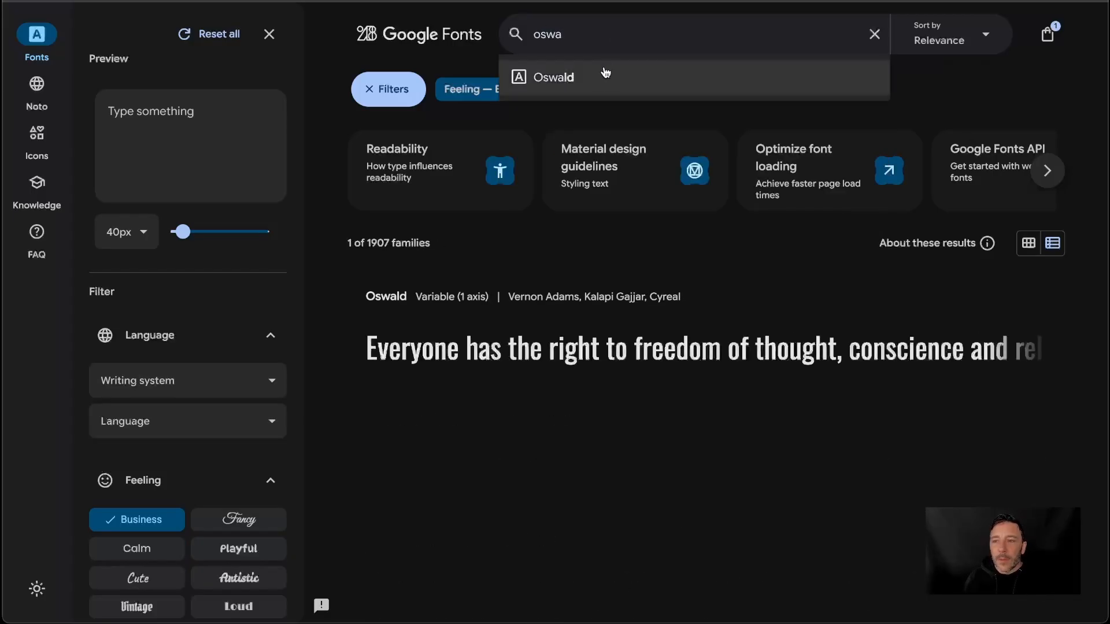
click(601, 75)
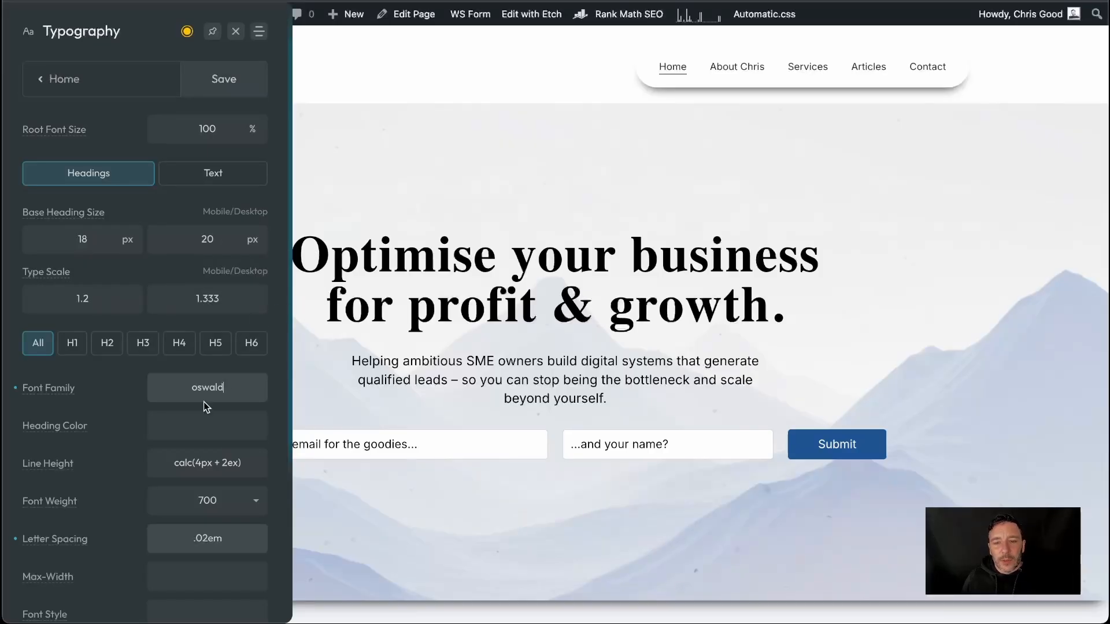
Return to the website, close the Automatic.css settings and go to the WordPress dashboard, leaving the page without saving.
double_click(237, 391)
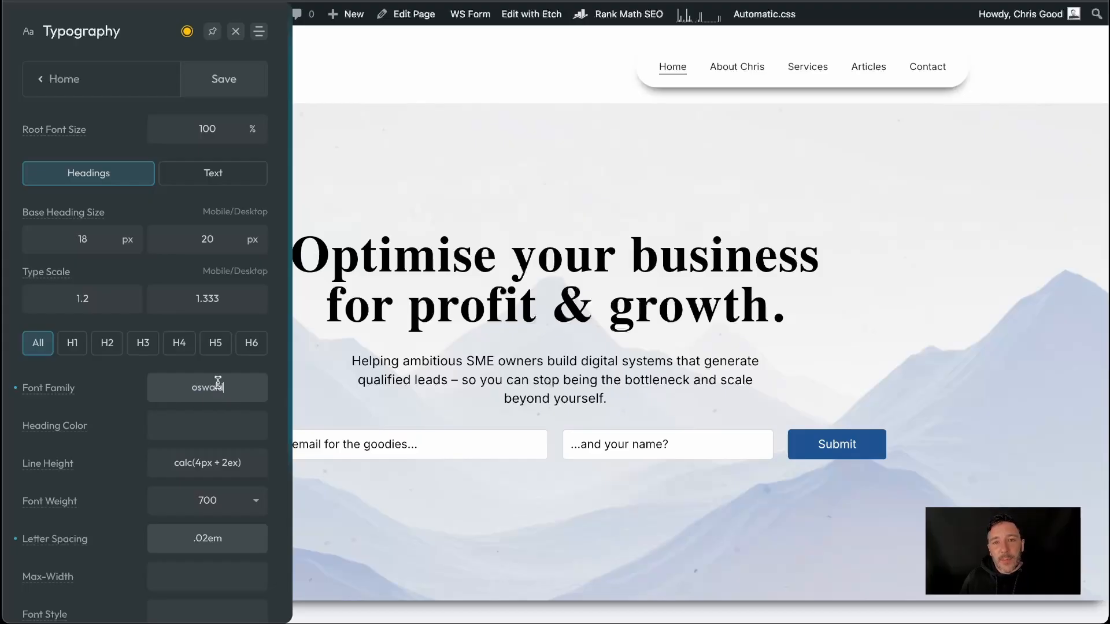
click(237, 39)
mouse_move(86, 16)
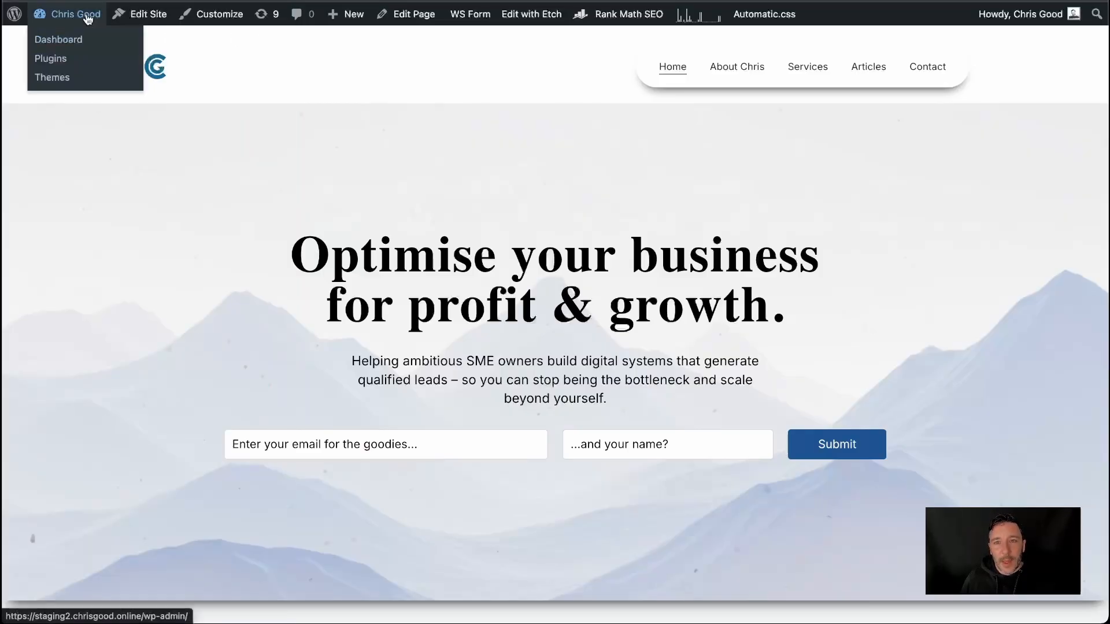
click(73, 40)
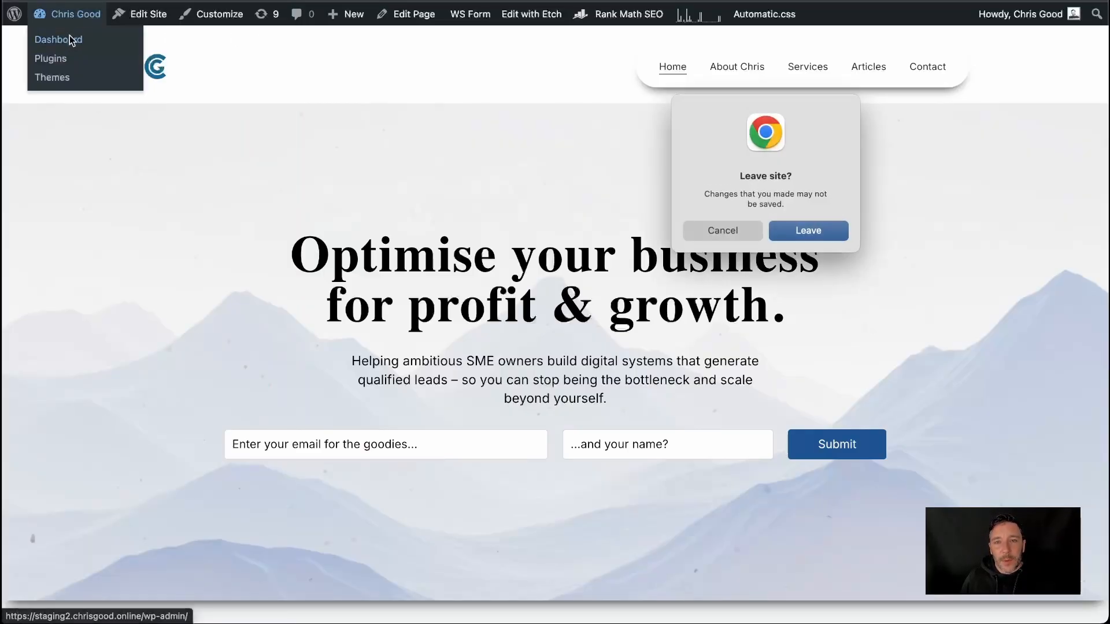
click(795, 231)
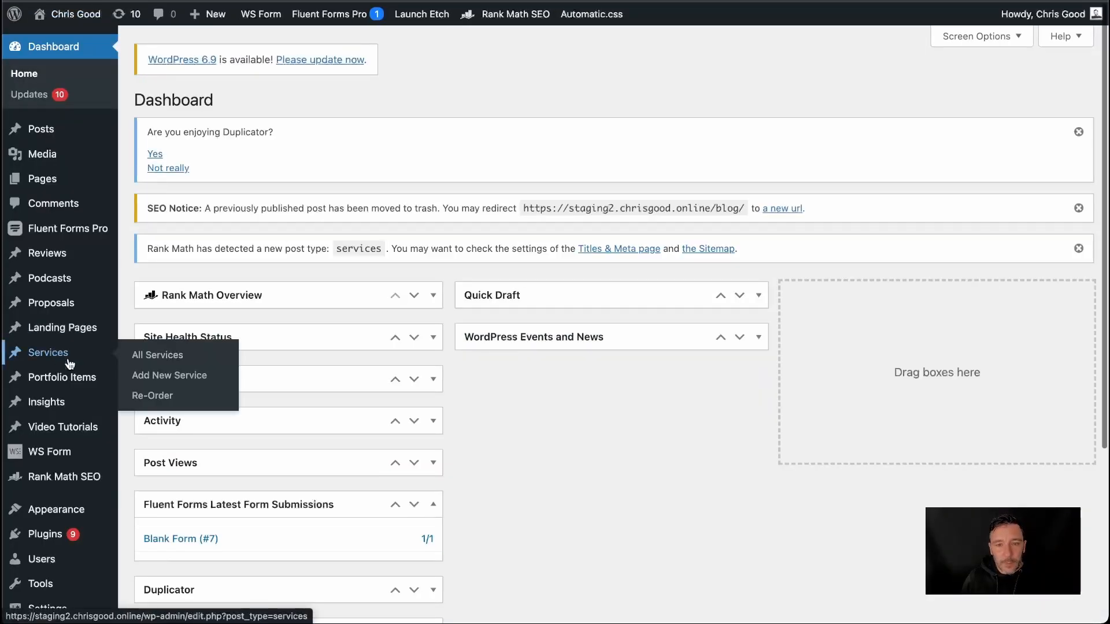
Open the active Etch Theme for customization in the WordPress site editor.
scroll(70, 278, down, 5)
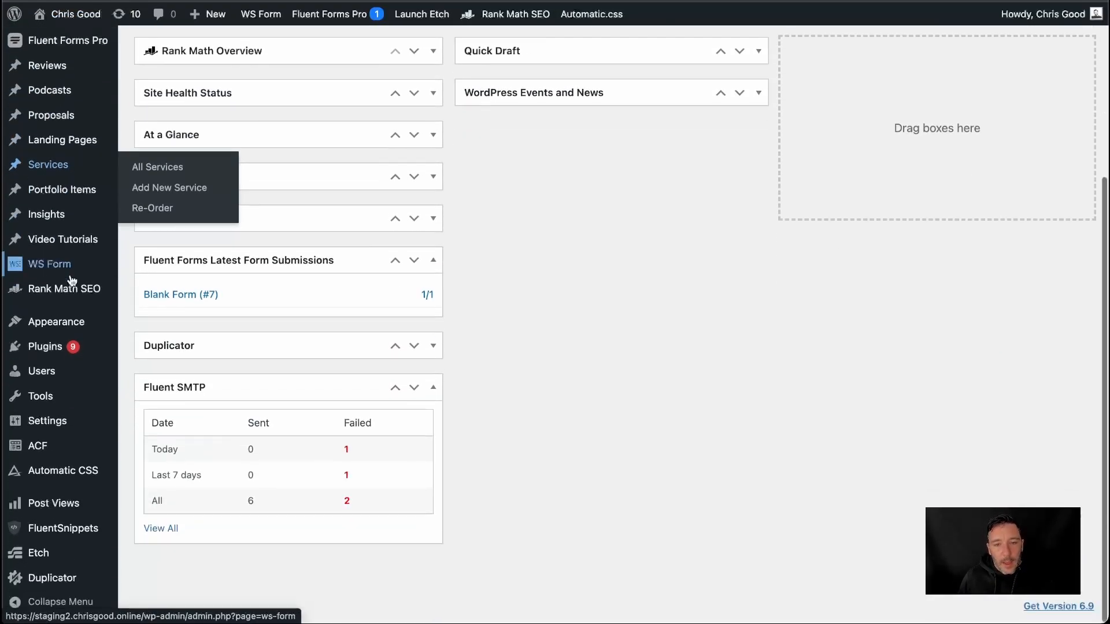
mouse_move(62, 332)
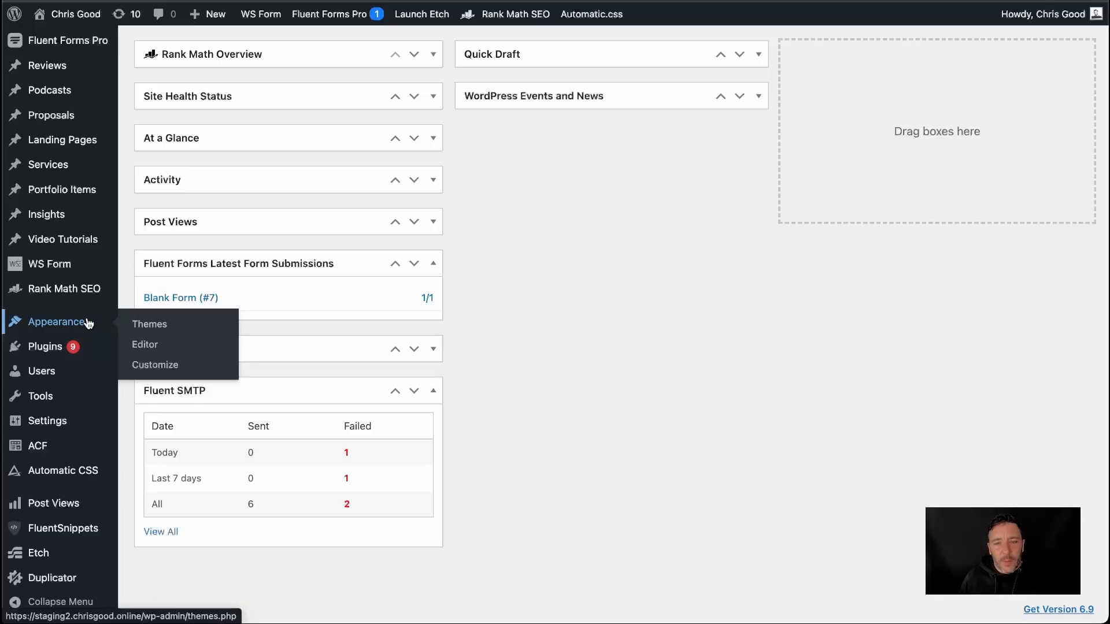
click(150, 326)
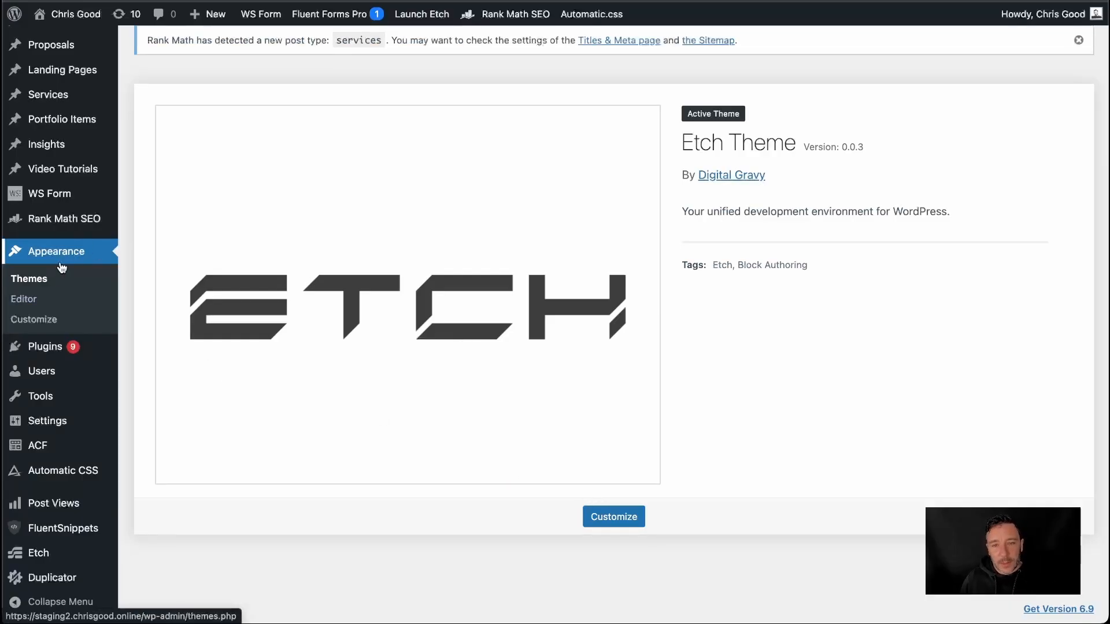
click(616, 520)
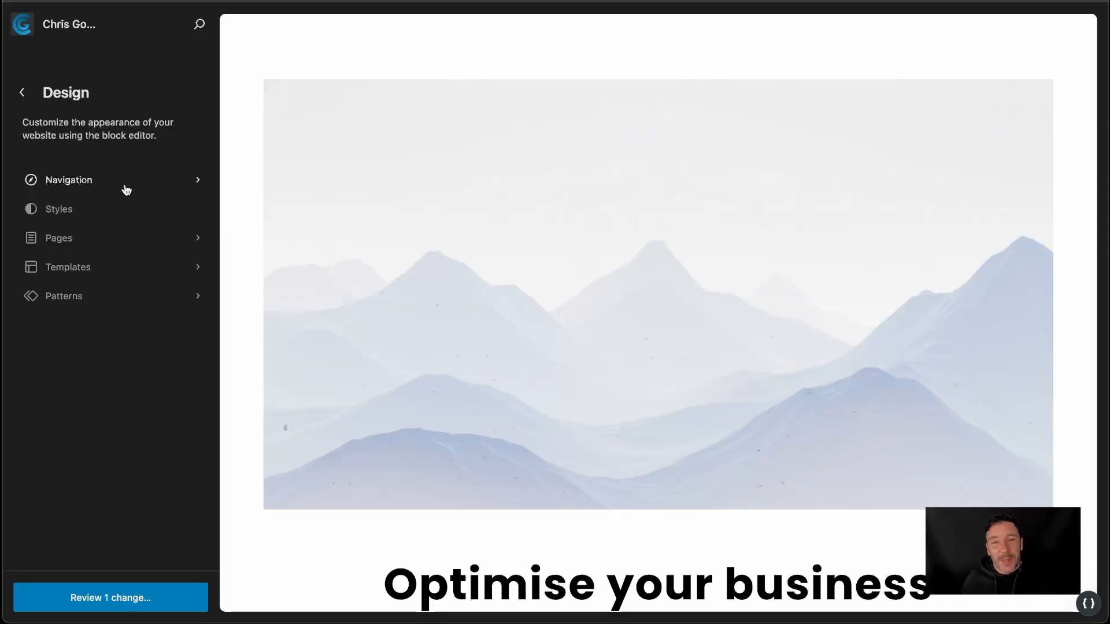
Open font management from the site's typography styles and bring up the Google Fonts available for installation.
click(105, 216)
click(315, 260)
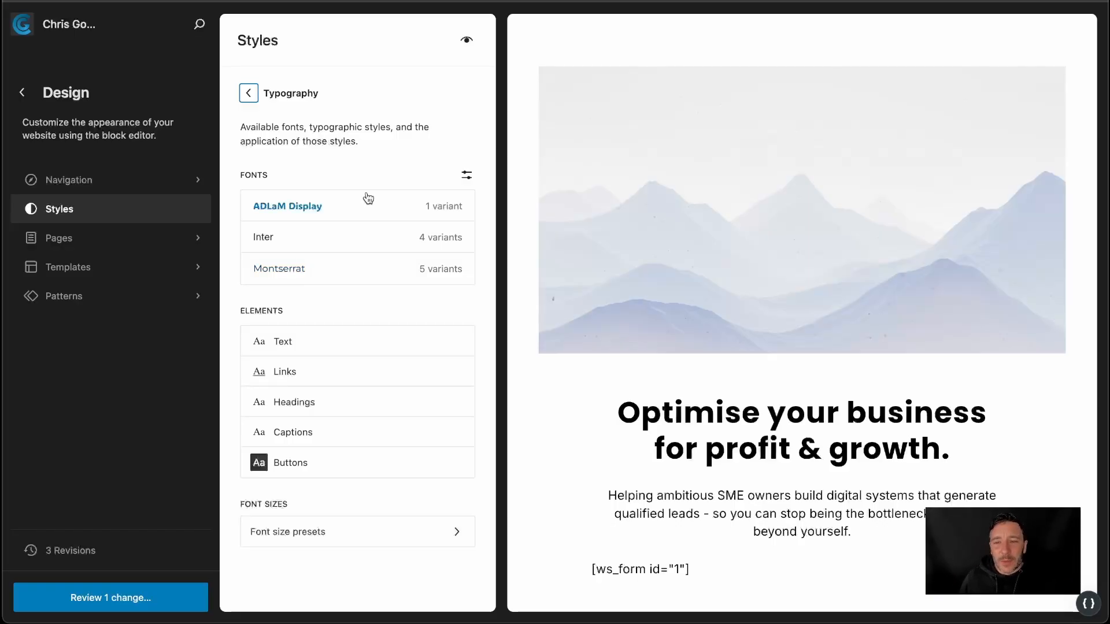
click(248, 93)
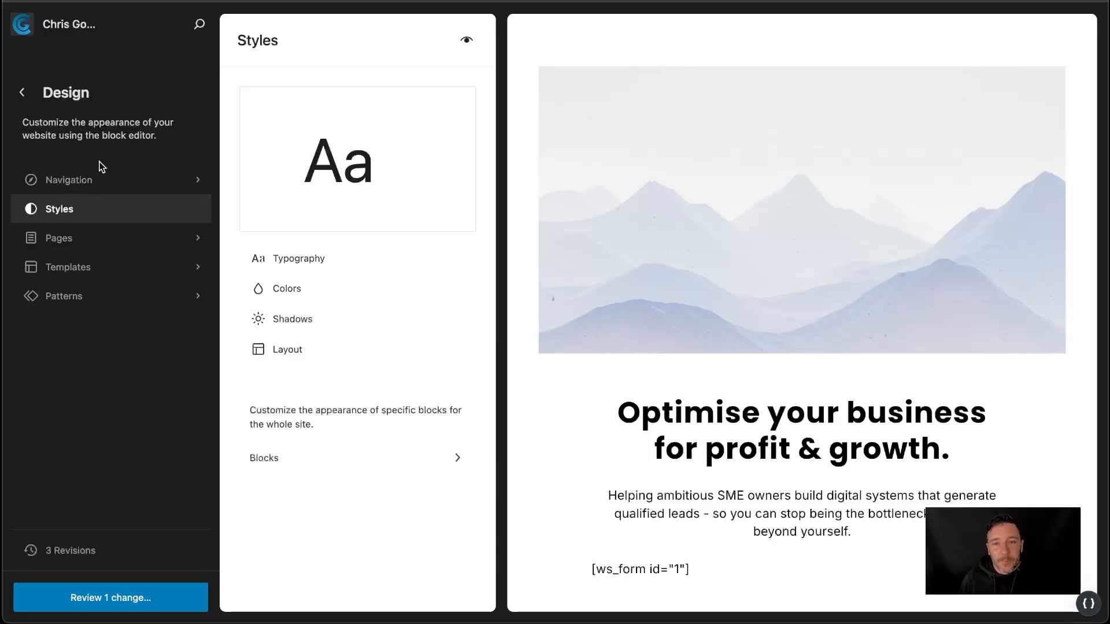
click(295, 259)
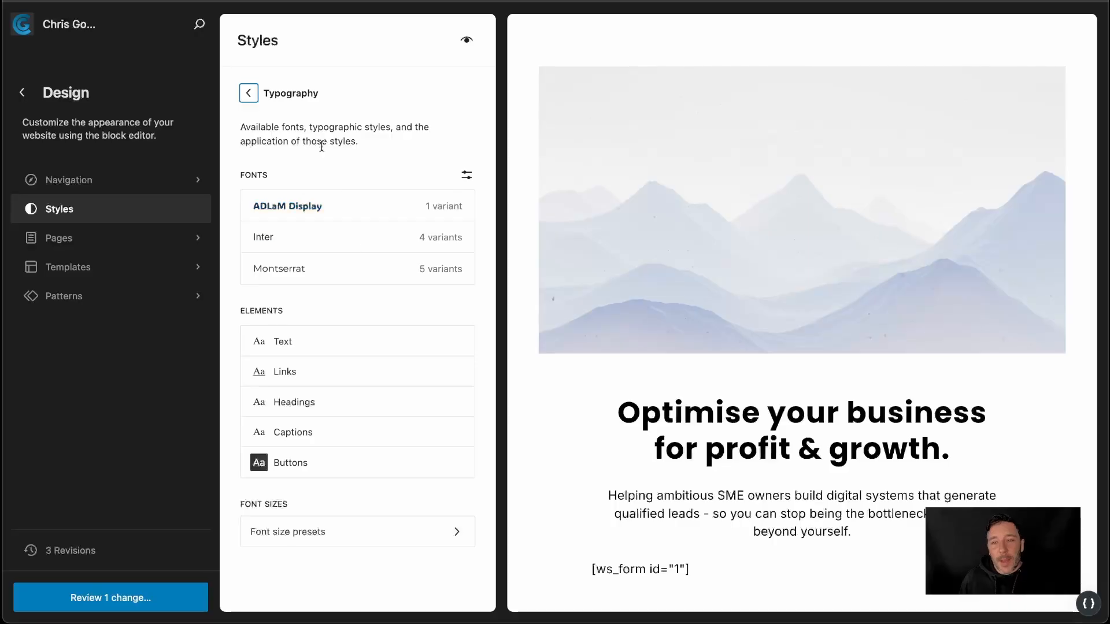
click(468, 176)
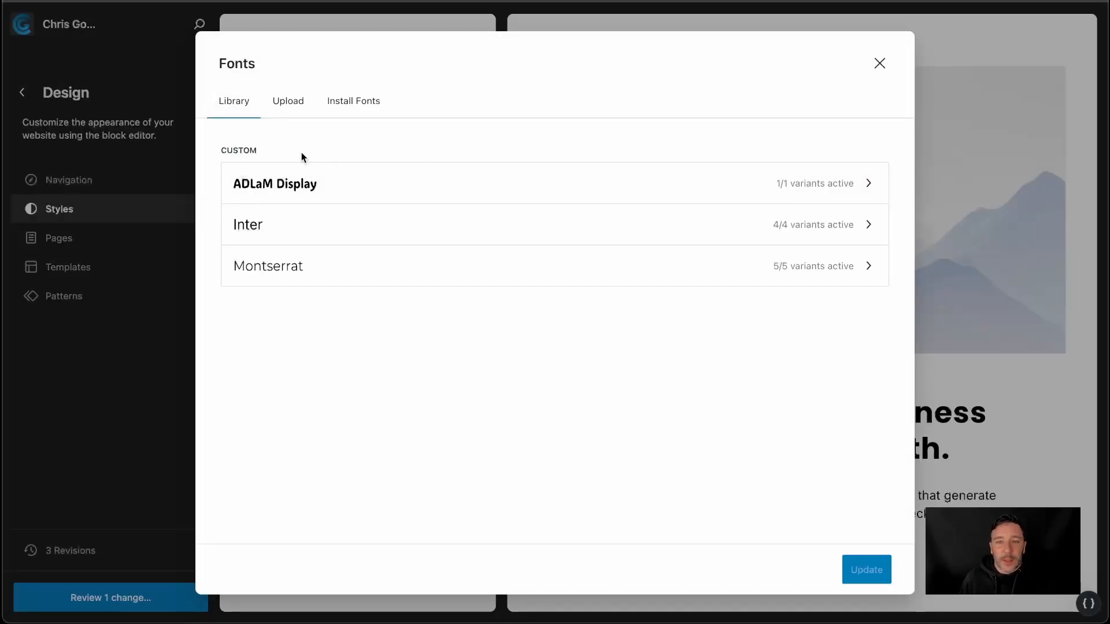
click(359, 104)
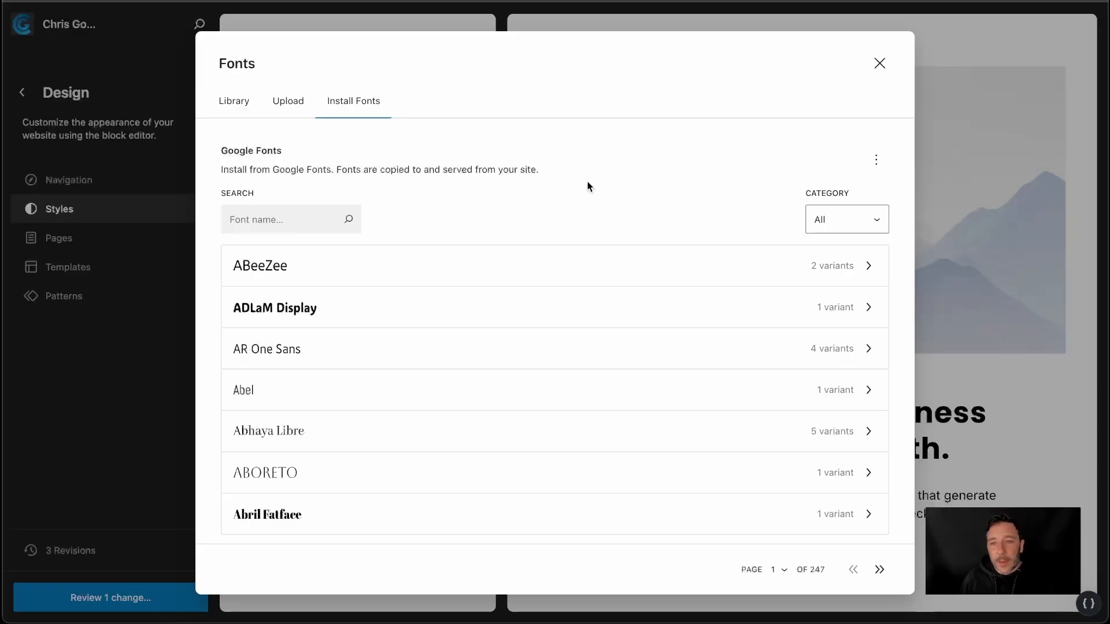
View the font upload option, return to the installable Google Fonts, search for "oswald" and open the Oswald family.
click(294, 108)
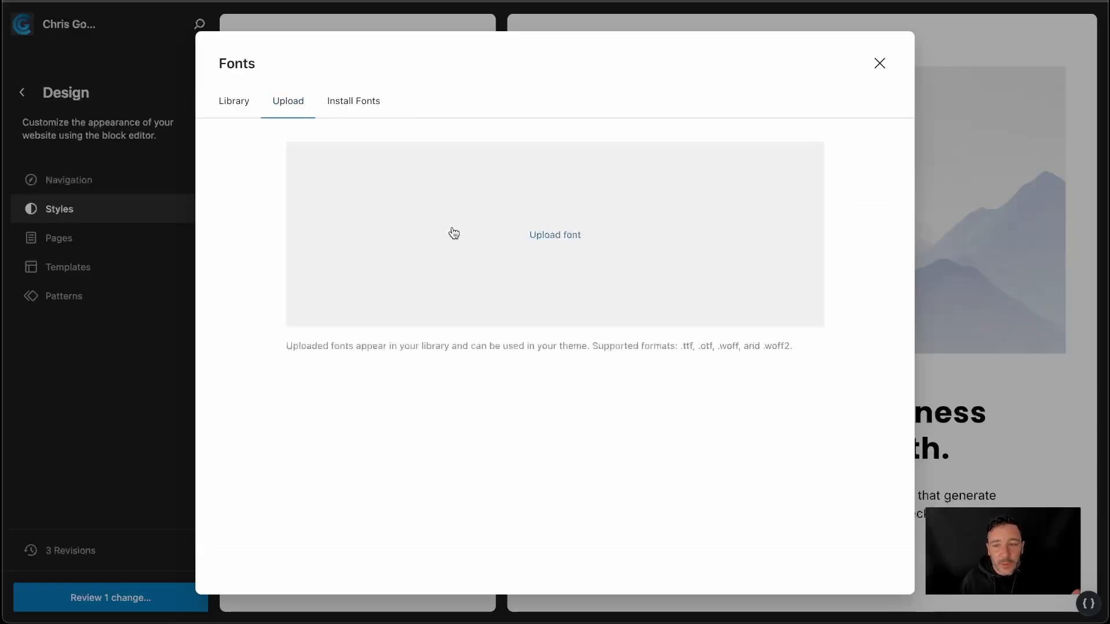
click(362, 108)
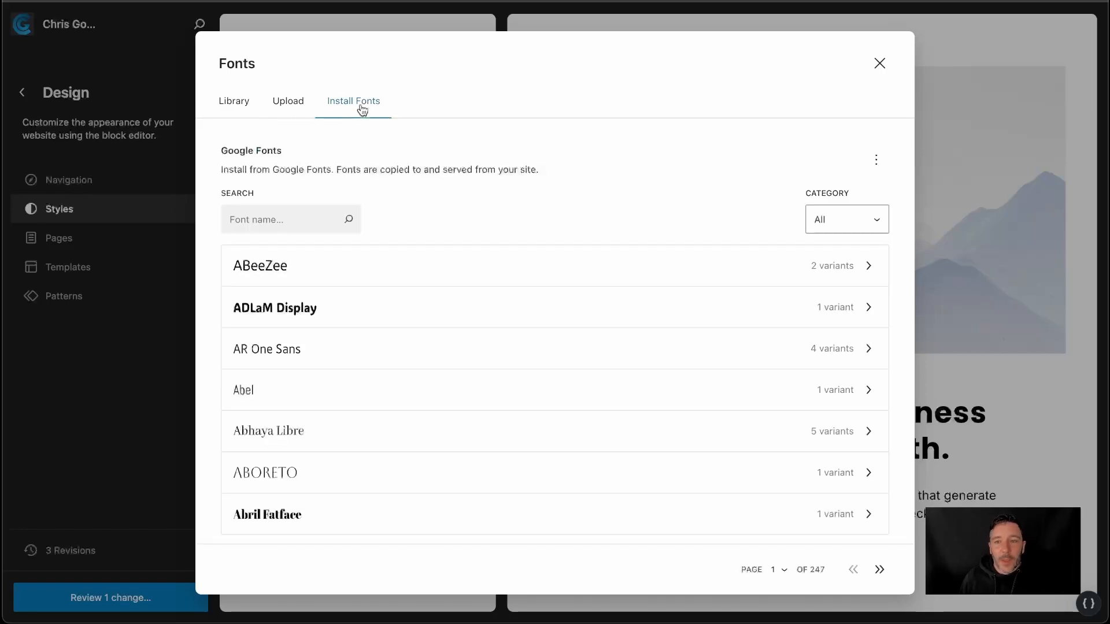
click(257, 215)
text(os)
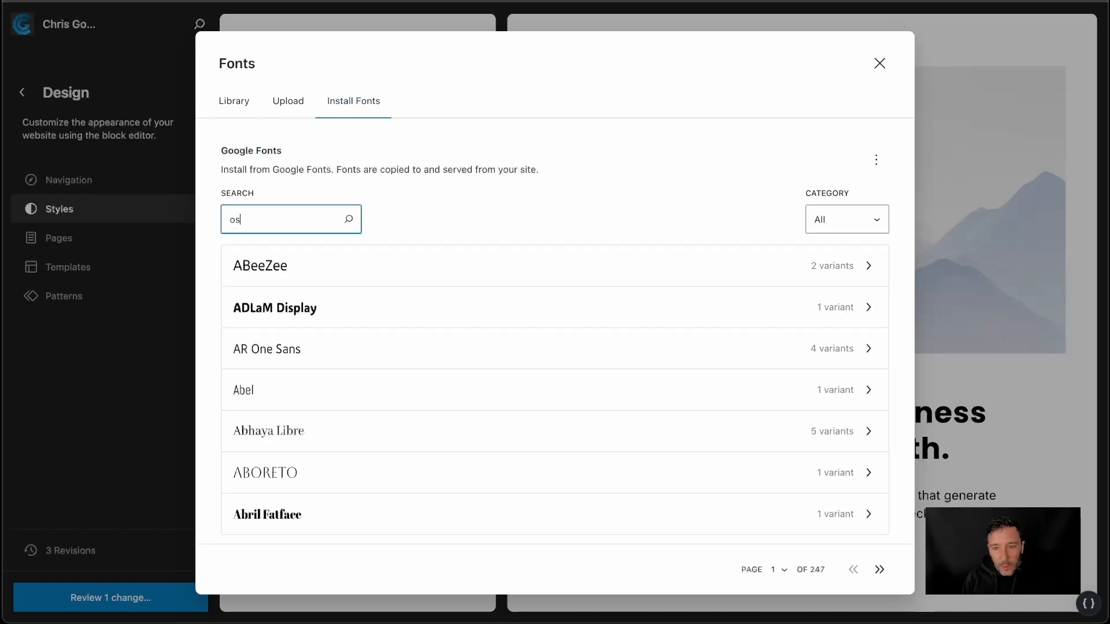
text(wald)
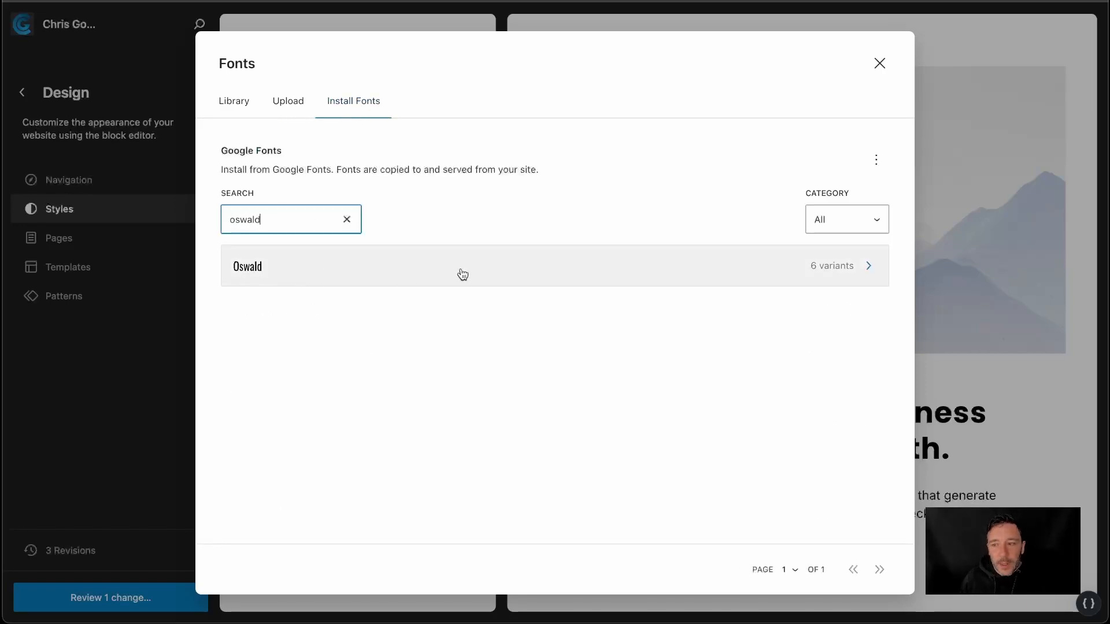
click(503, 273)
Install the Oswald 500, 600 and 700 normal variants and close the font manager.
click(238, 377)
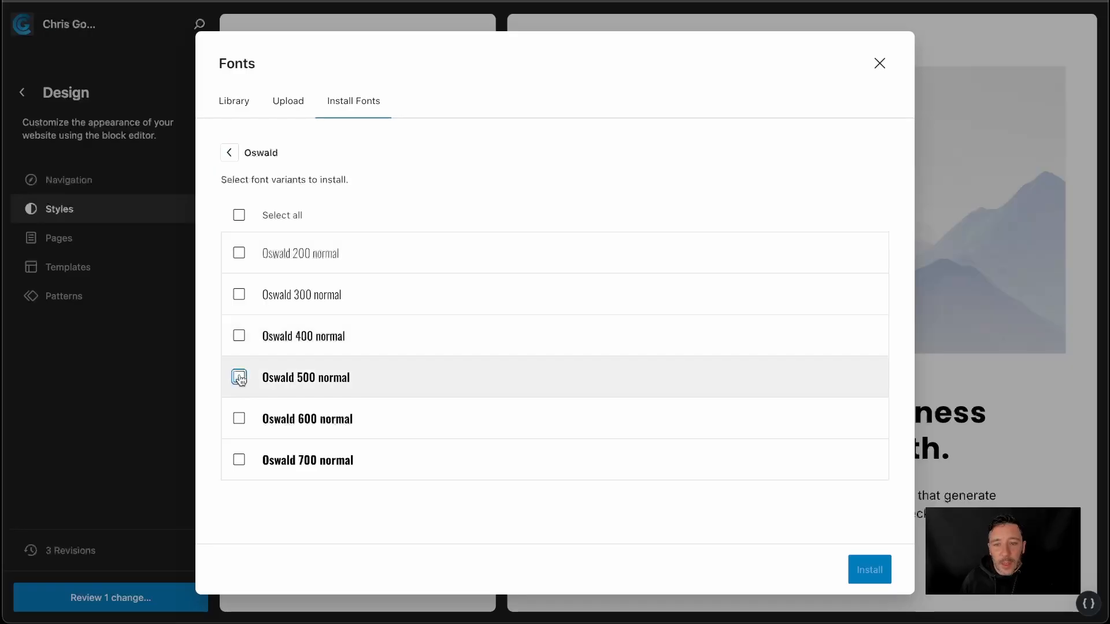
click(239, 420)
click(239, 460)
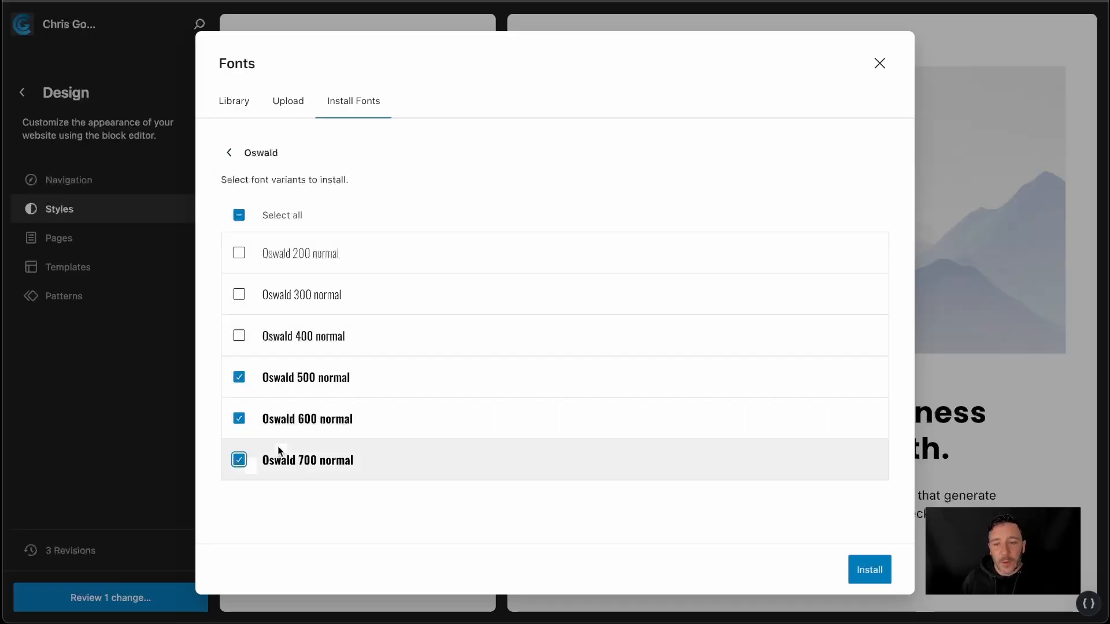
click(861, 574)
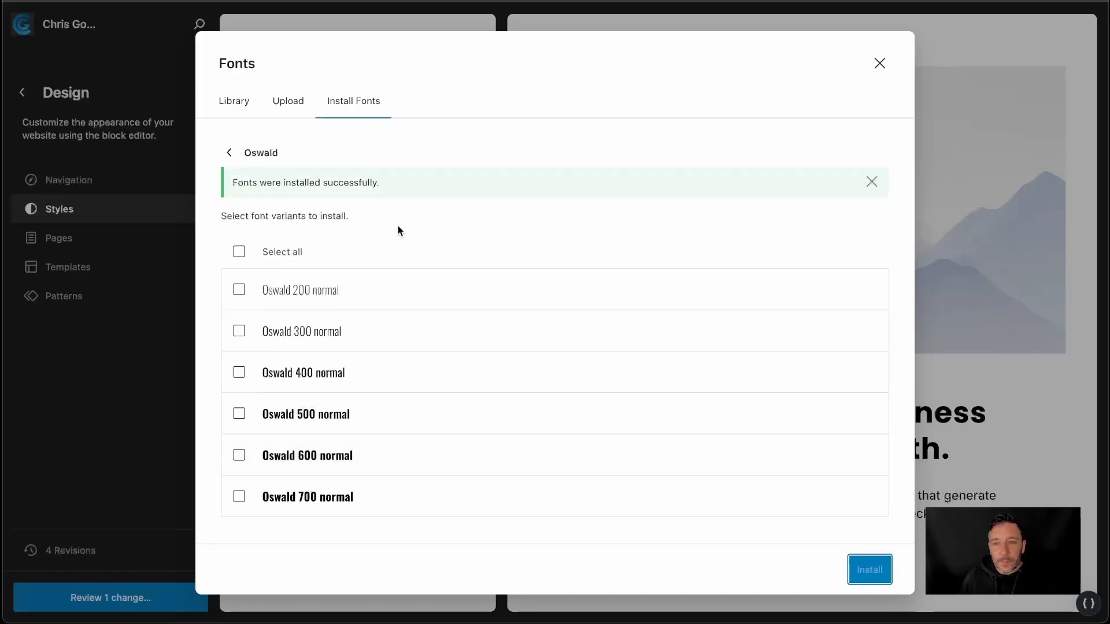
click(880, 65)
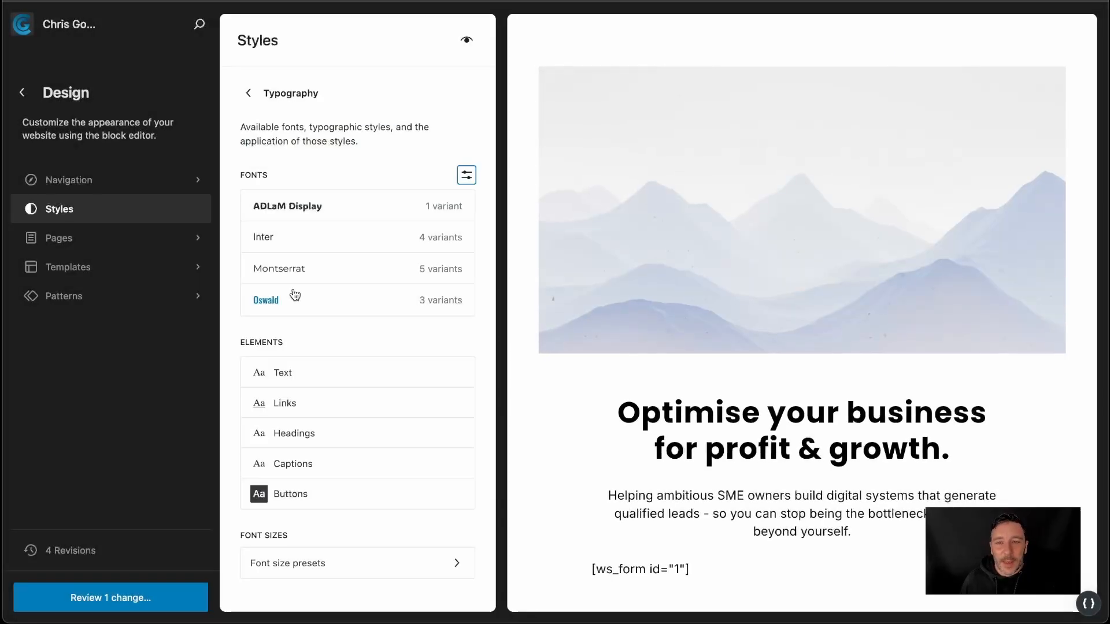
Leave the site editor without saving and visit the website's front end from the WordPress dashboard.
click(32, 31)
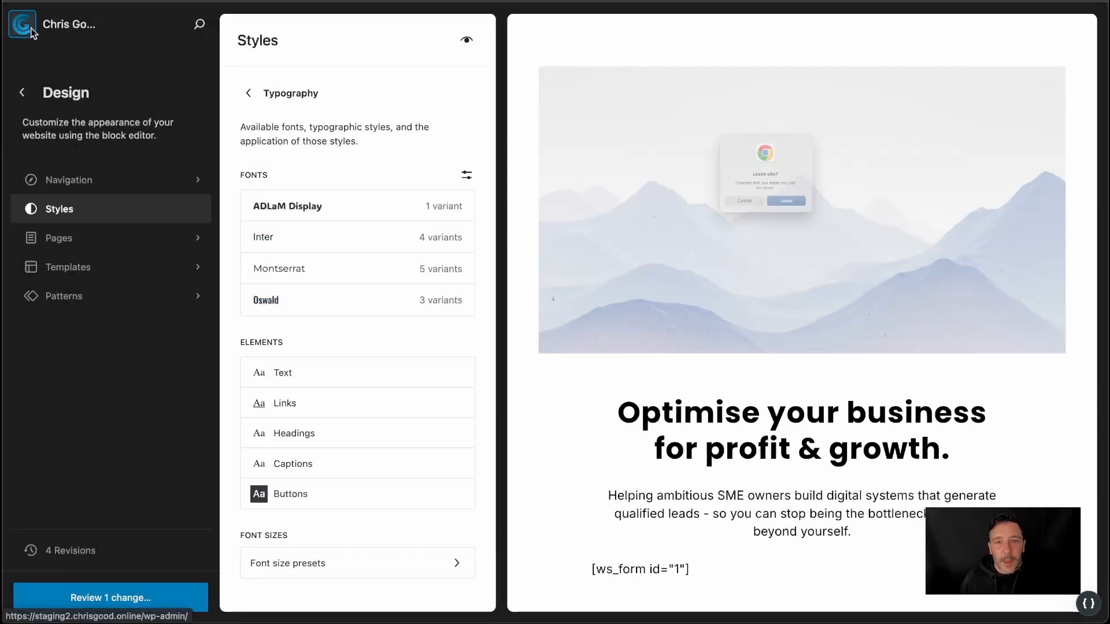
click(803, 234)
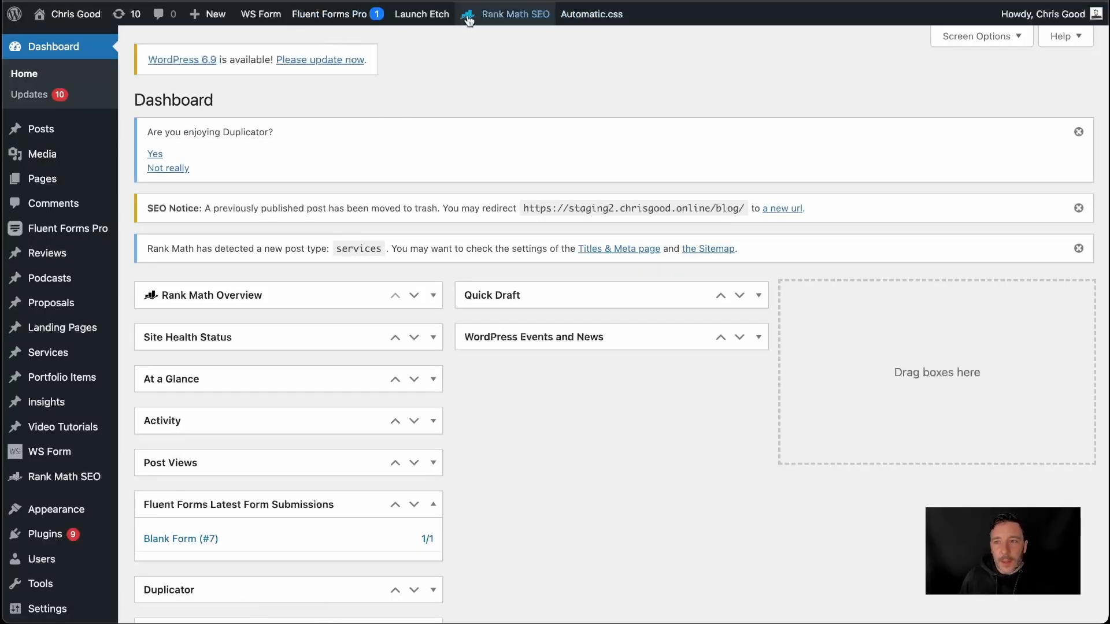
mouse_move(53, 16)
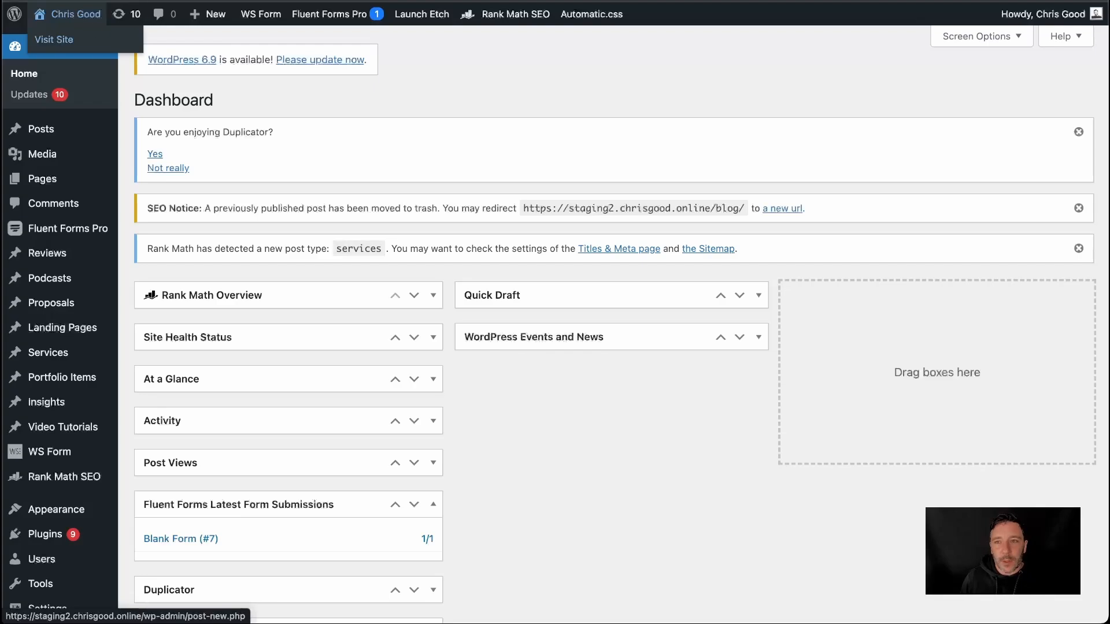
click(53, 39)
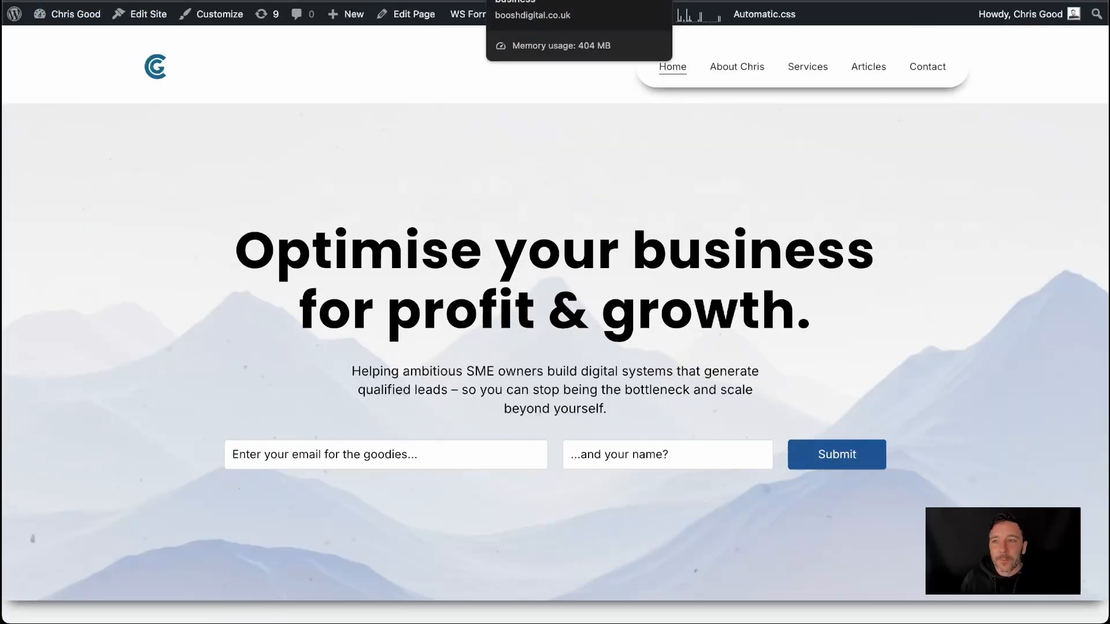
Set the font family for all headings to oswald in the Automatic.css typography settings, save and close the settings.
click(765, 16)
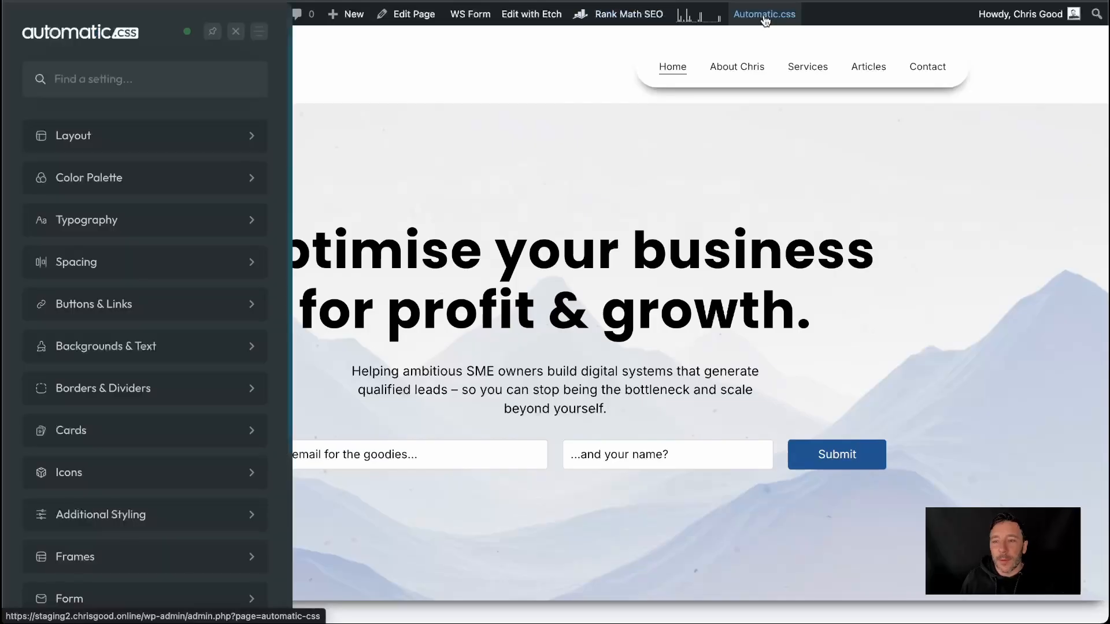
click(152, 229)
drag(231, 388, 141, 386)
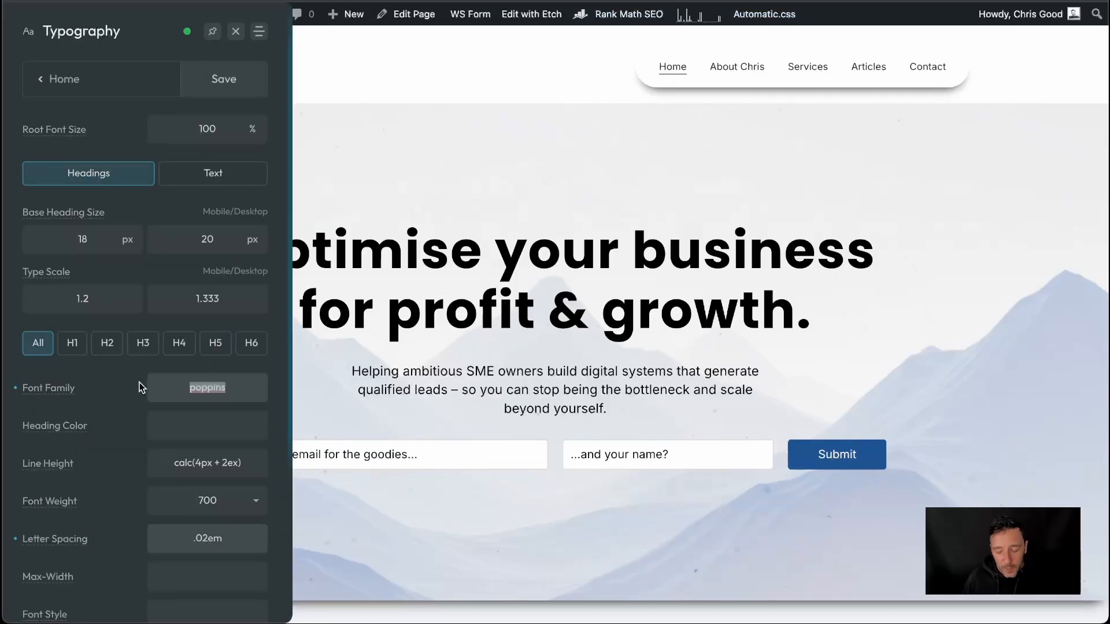
text(oswald)
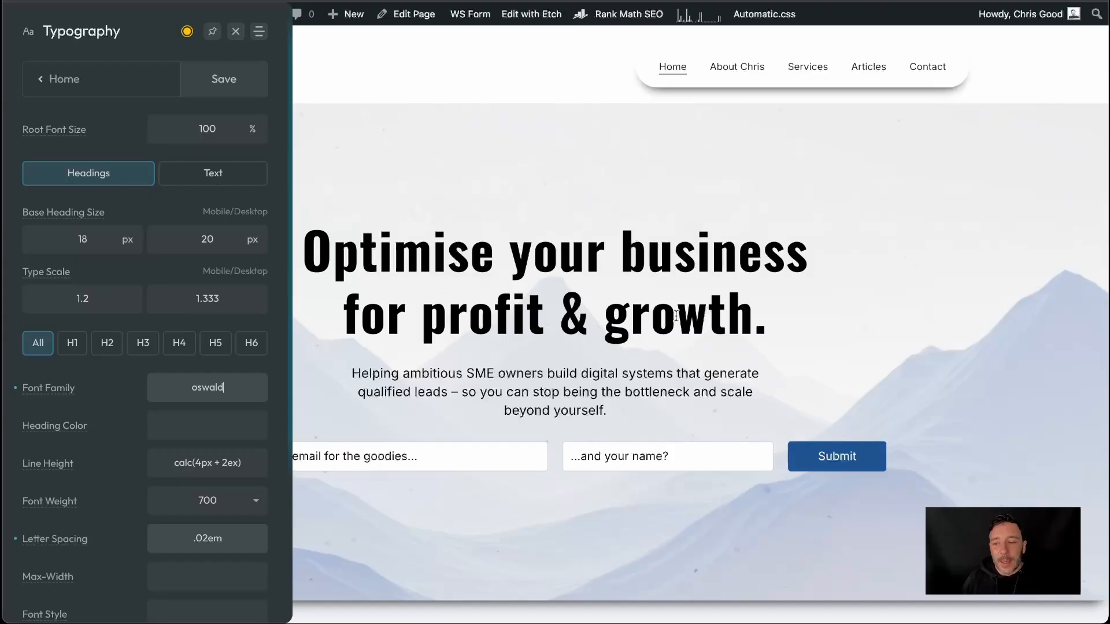
click(224, 79)
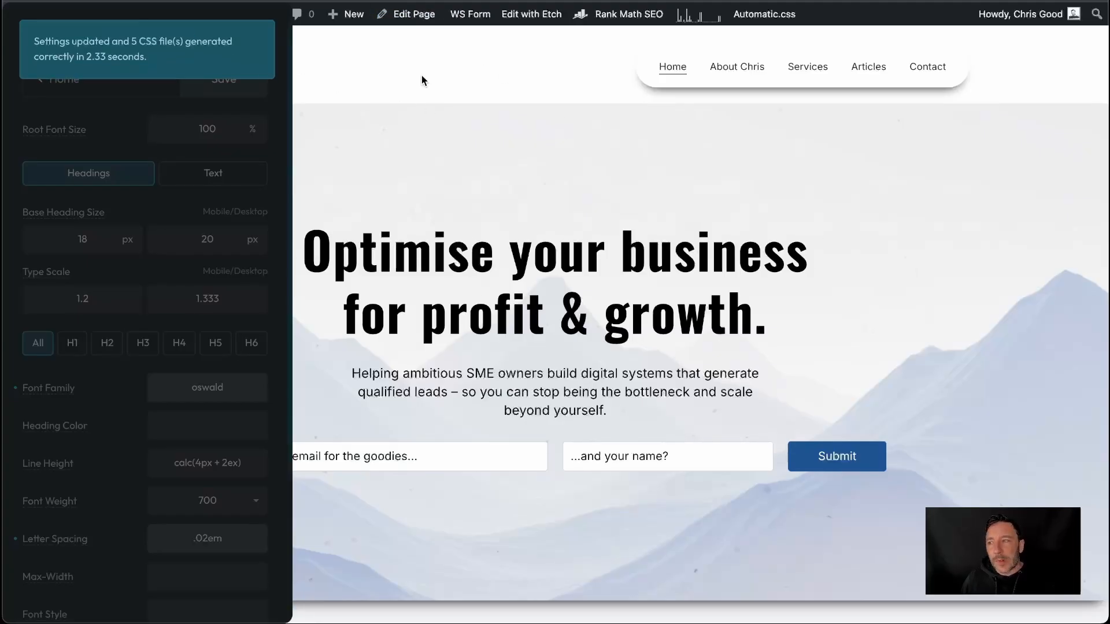
click(236, 32)
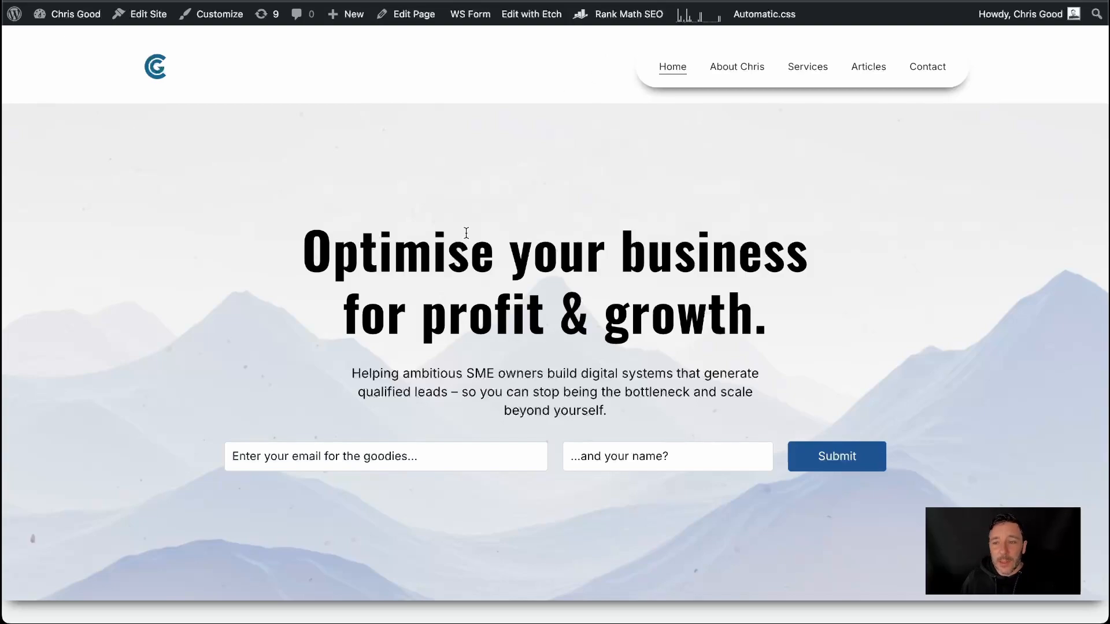
Inspect the hero heading in the developer tools, reload the page to examine its font network requests, and close the tools.
right_click(525, 244)
click(462, 263)
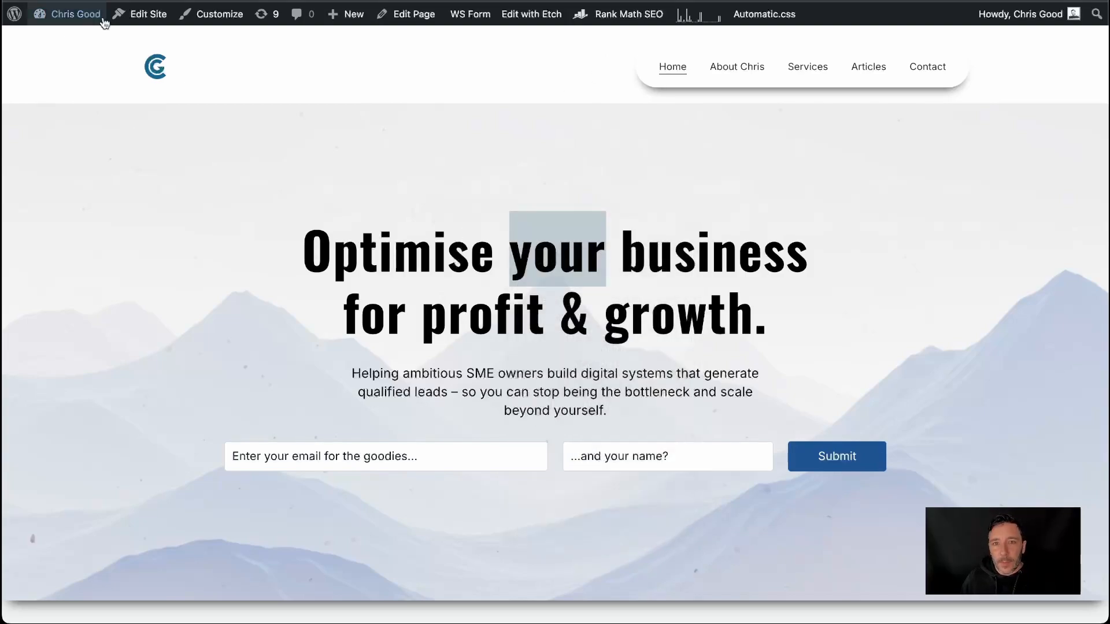
right_click(460, 267)
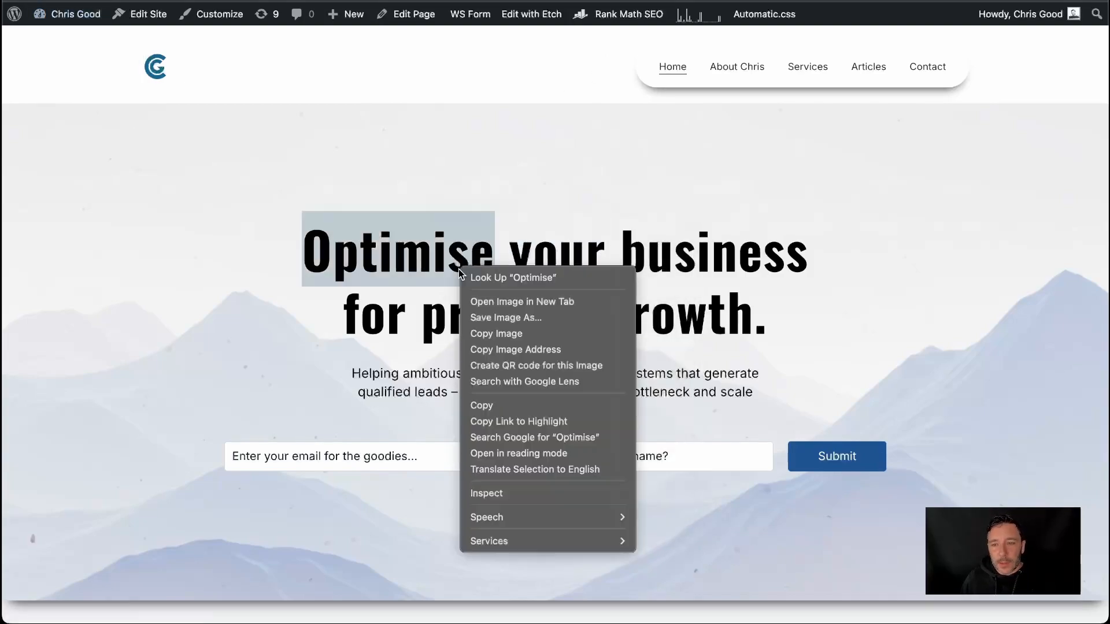
click(501, 496)
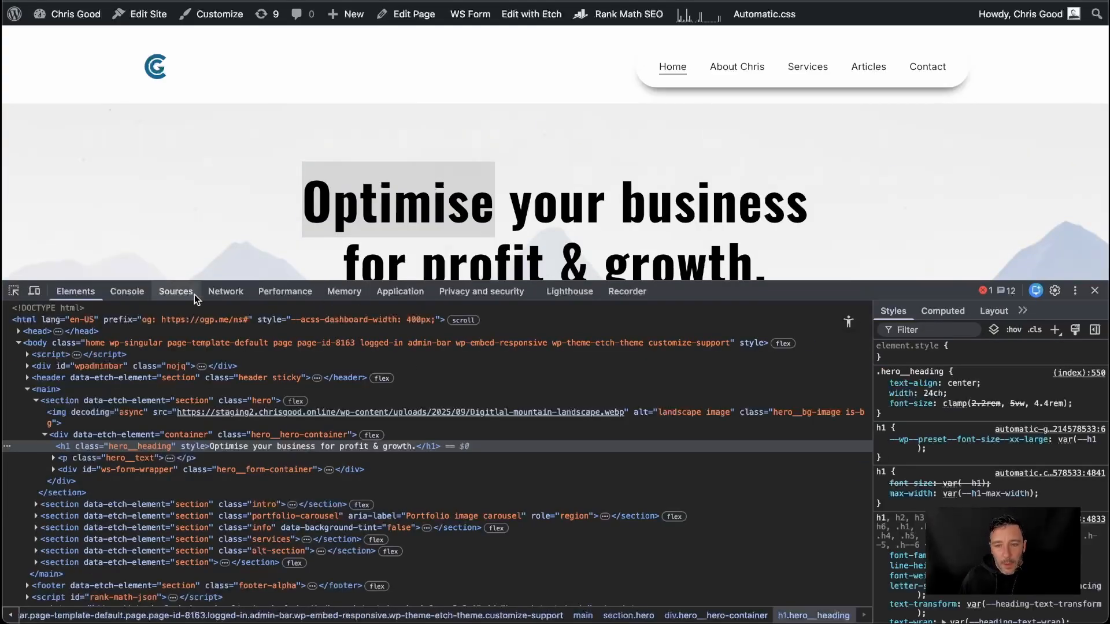
click(226, 296)
key(super+r)
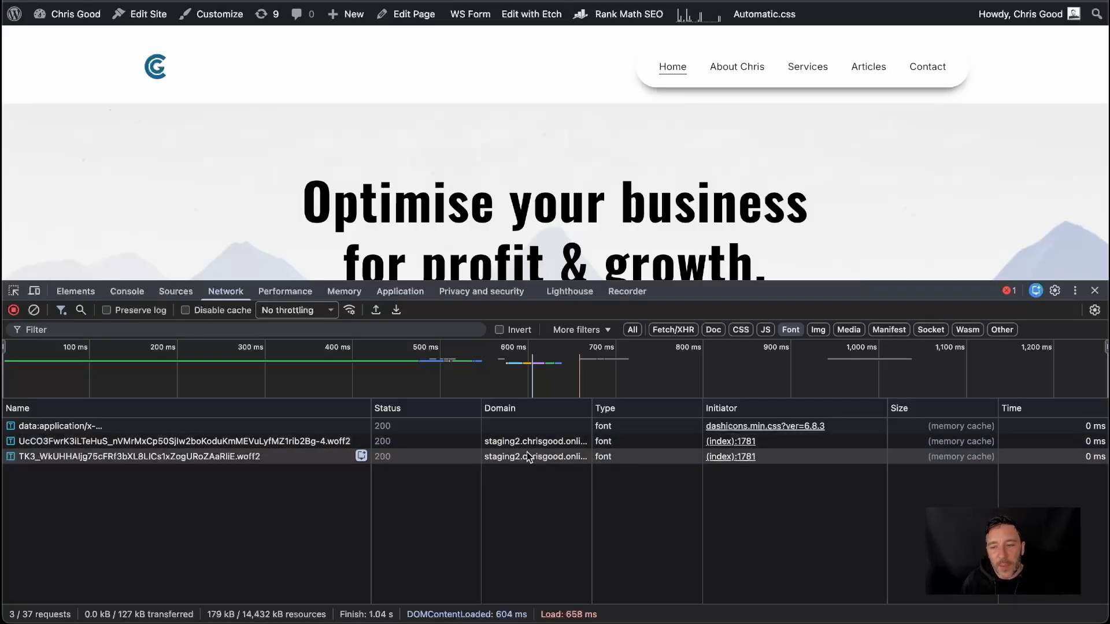
click(1094, 292)
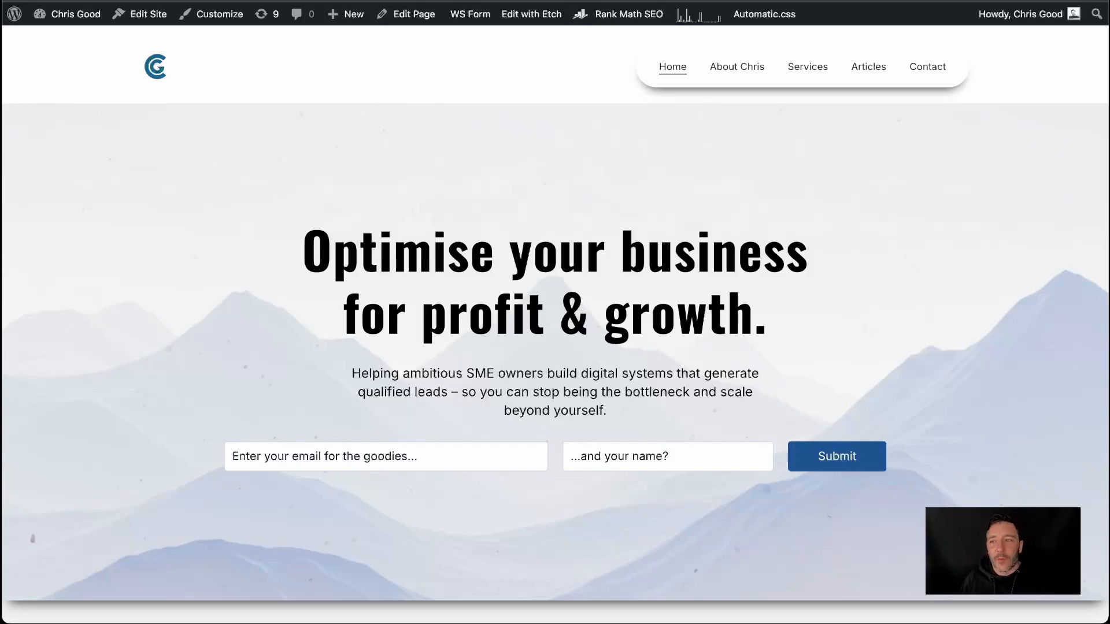
Review the heading typography settings in Automatic.css and close them without changes.
click(777, 24)
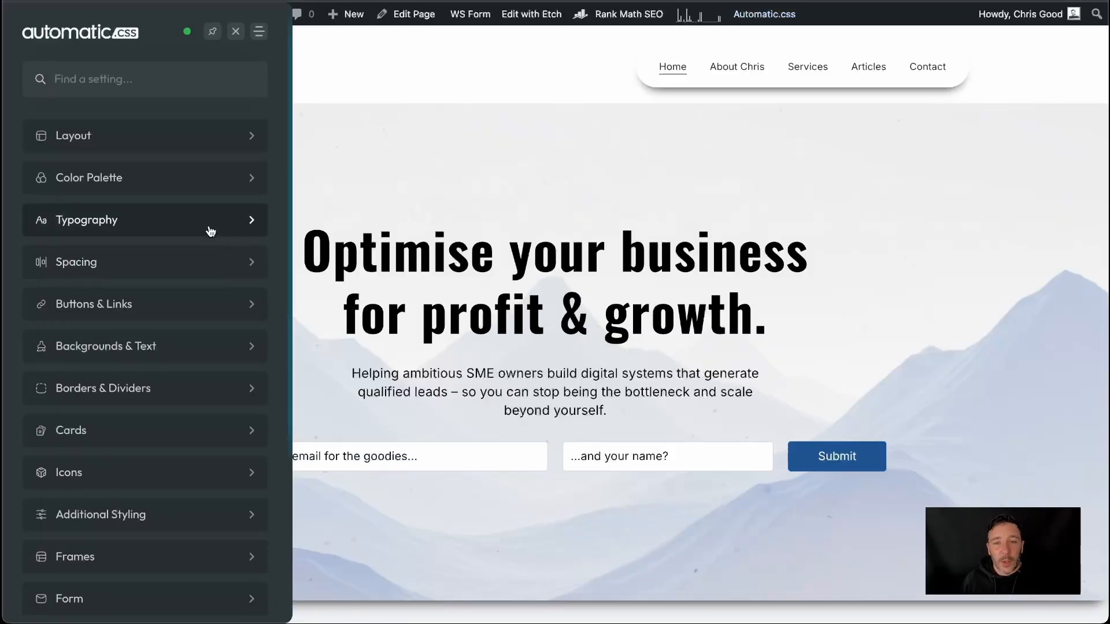
click(208, 230)
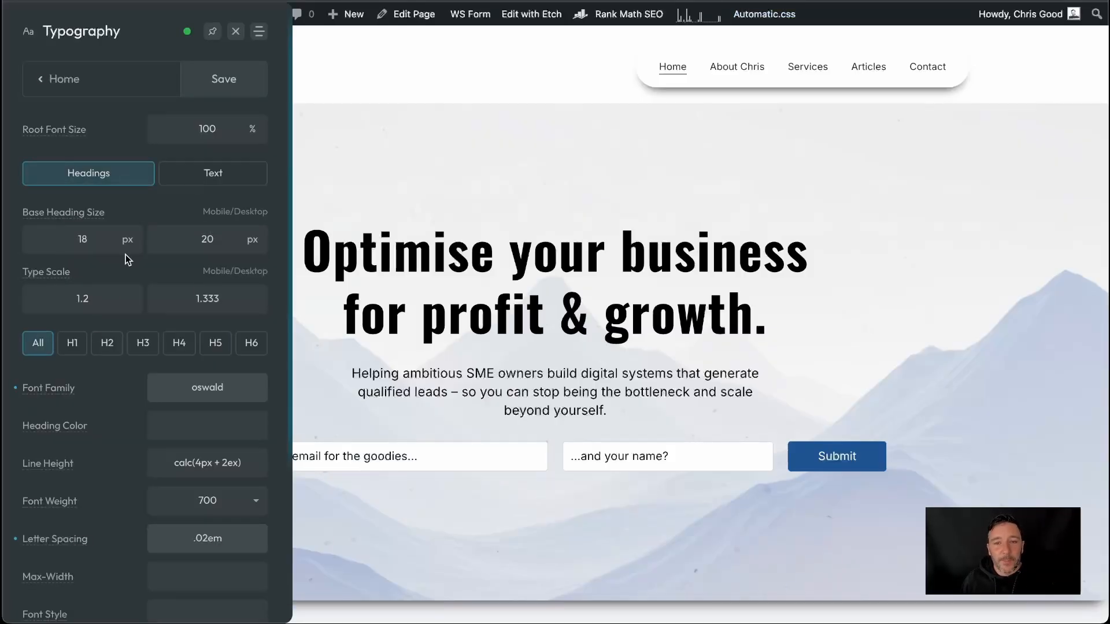
click(235, 31)
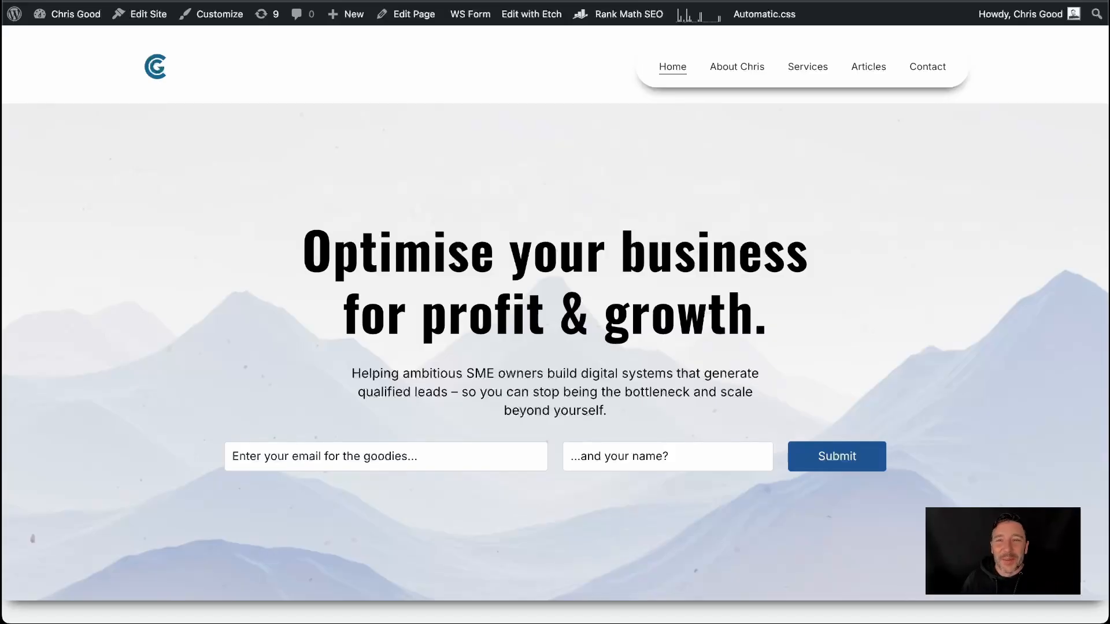
Switch to the Learning Etch website and look through its home page.
click(298, 1)
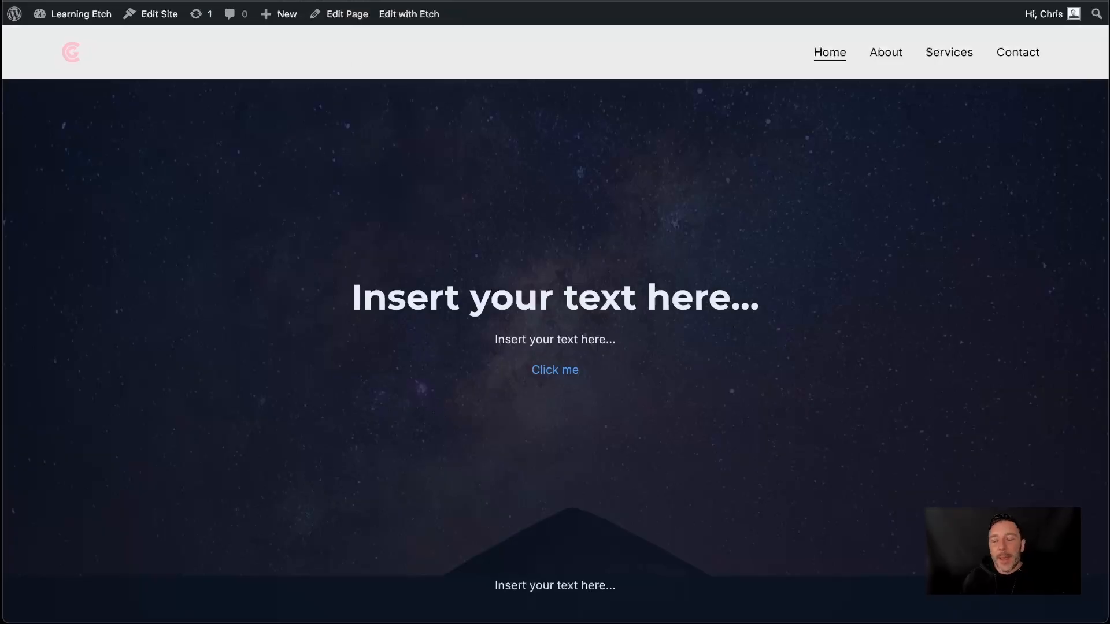
scroll(357, 201, down, 6)
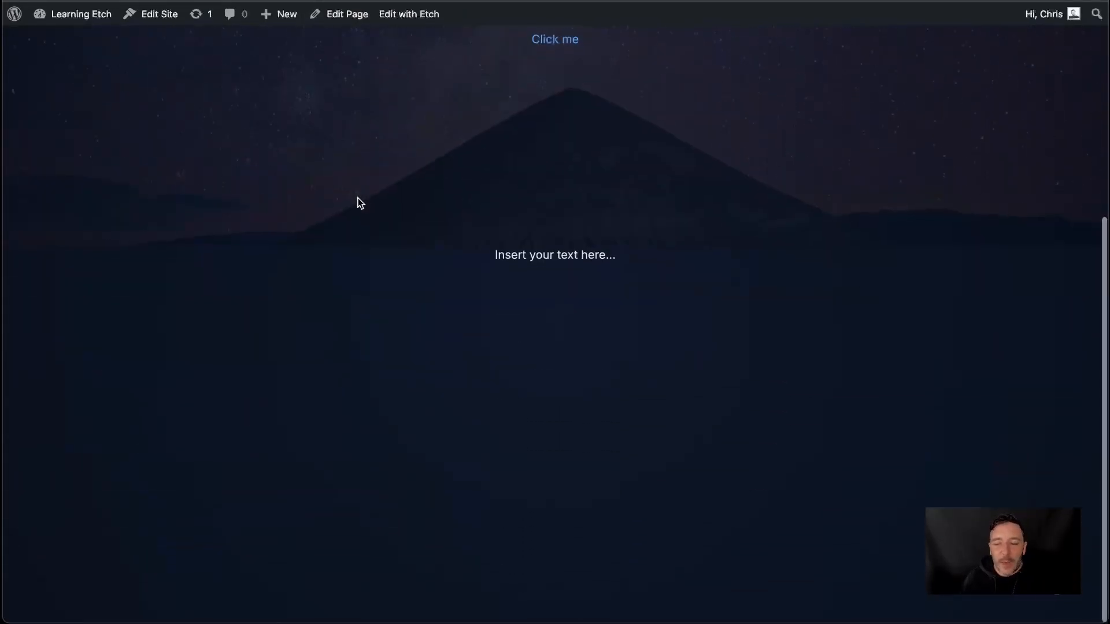
scroll(359, 203, up, 6)
scroll(359, 206, down, 4)
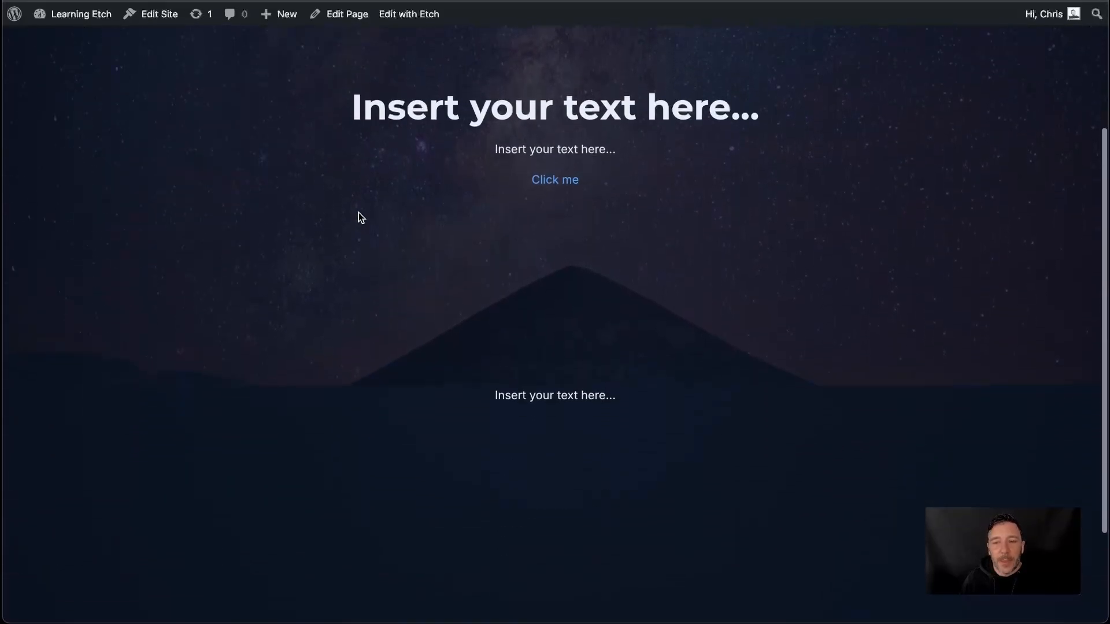
scroll(361, 218, down, 2)
scroll(361, 217, up, 3)
scroll(361, 218, down, 1)
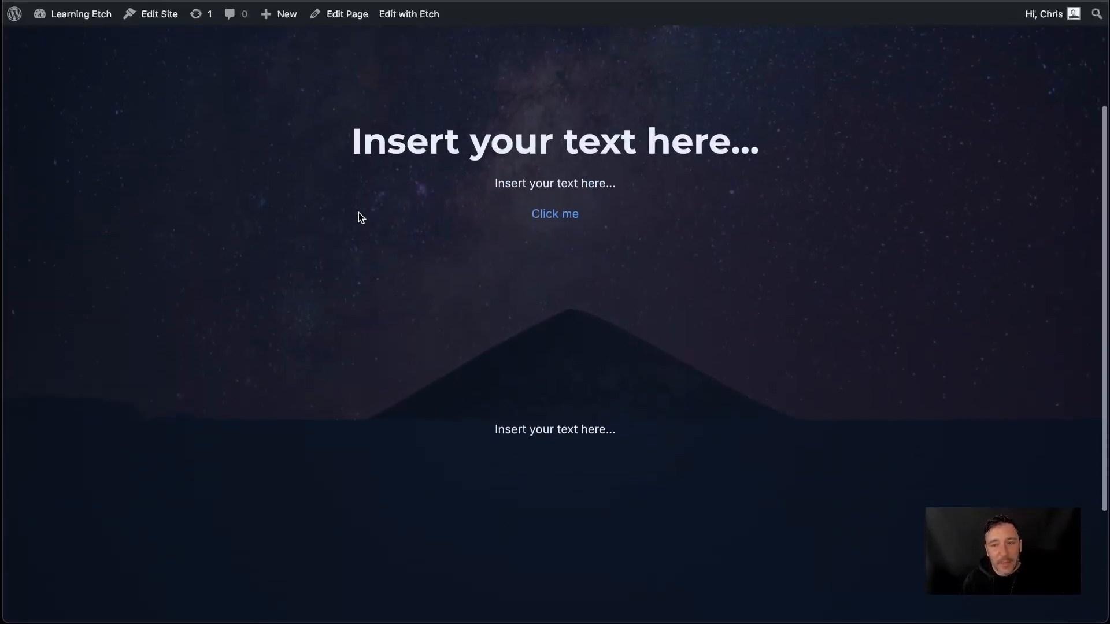
scroll(358, 214, up, 2)
scroll(352, 134, up, 1)
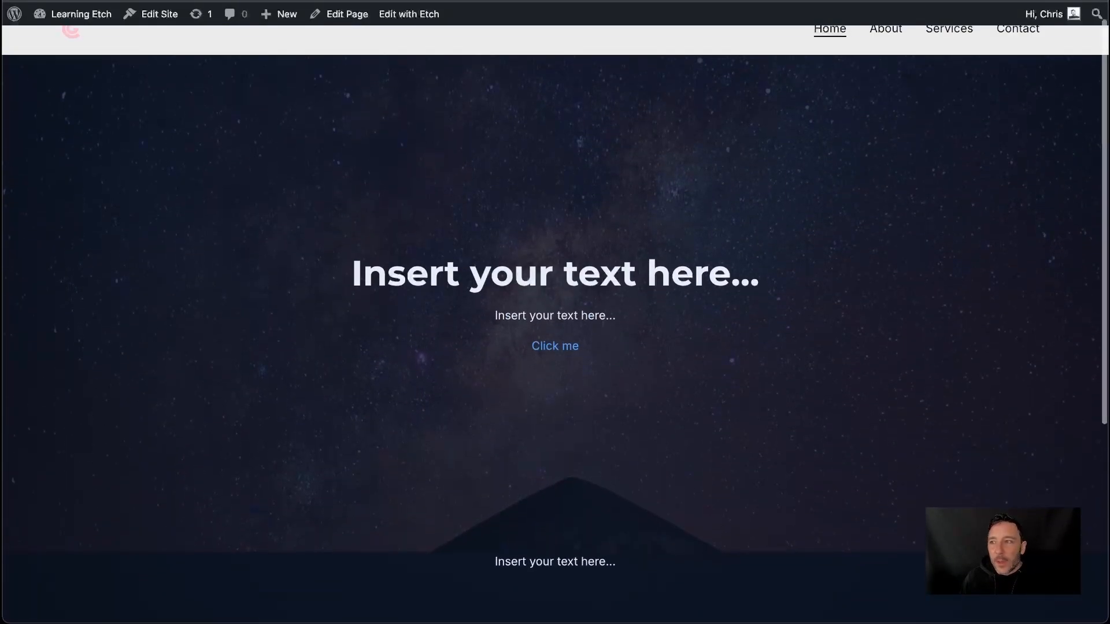
Identify the hero heading's font with WhatFont, close its details and exit WhatFont.
mouse_move(481, 281)
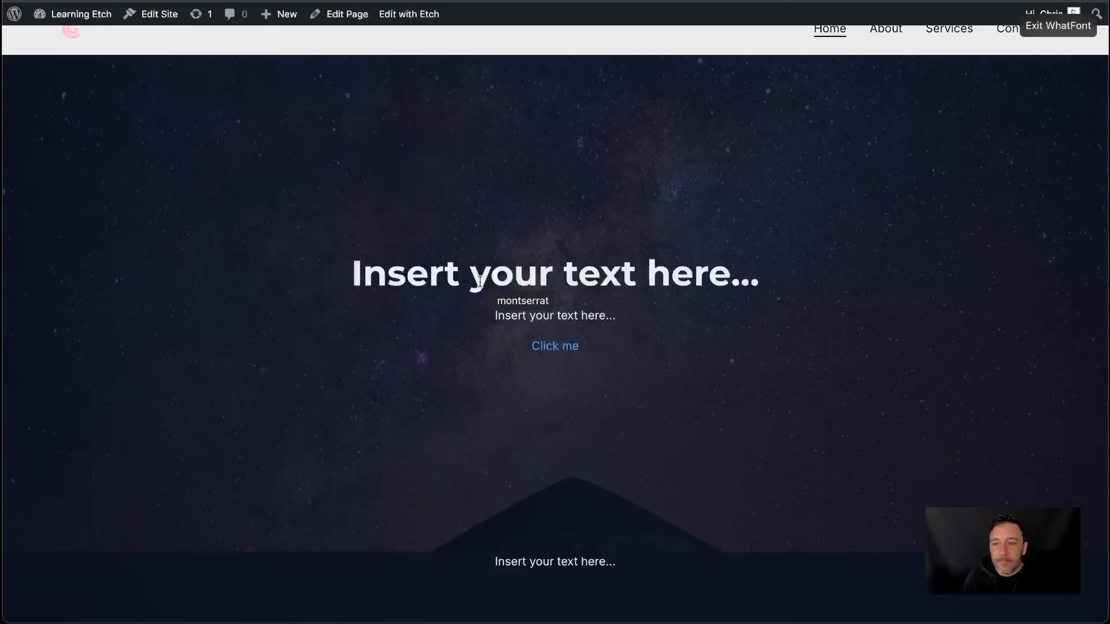
click(490, 275)
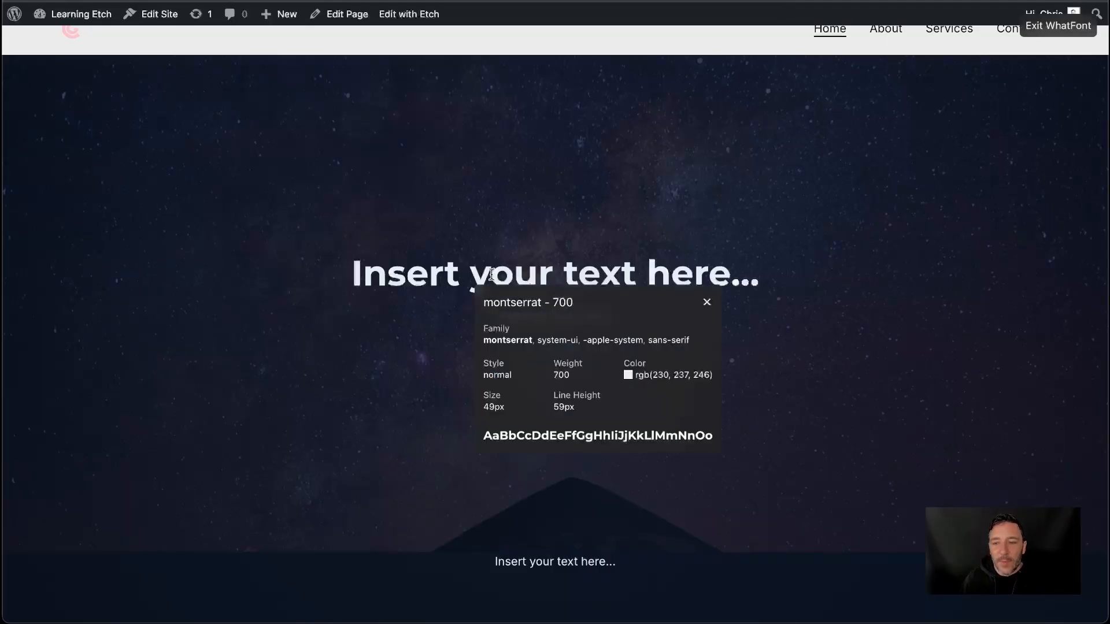
click(706, 302)
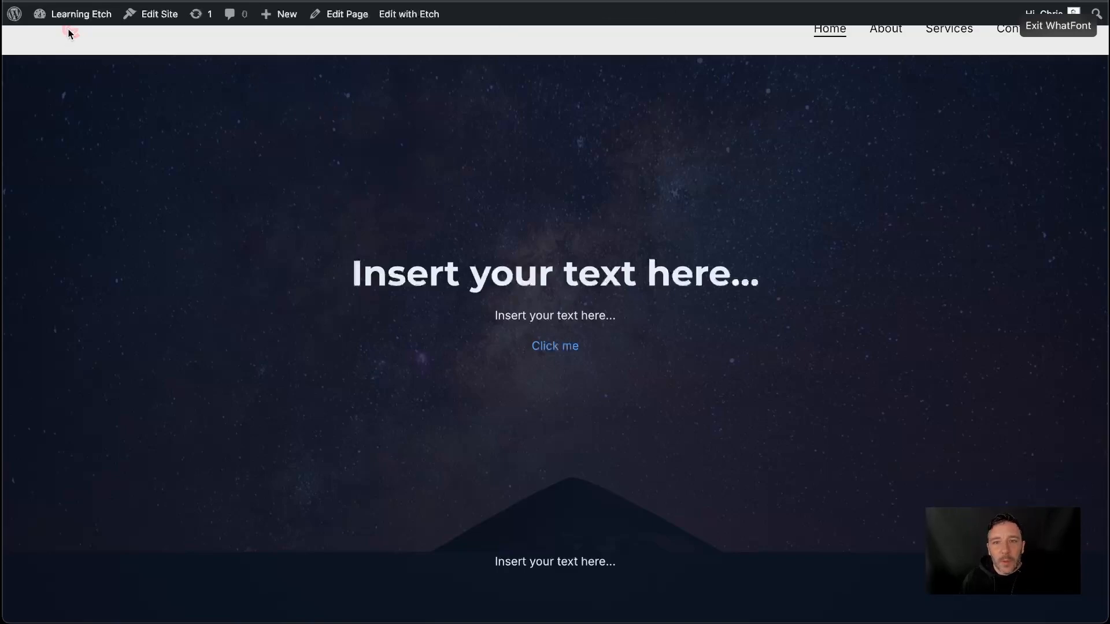
key(Escape)
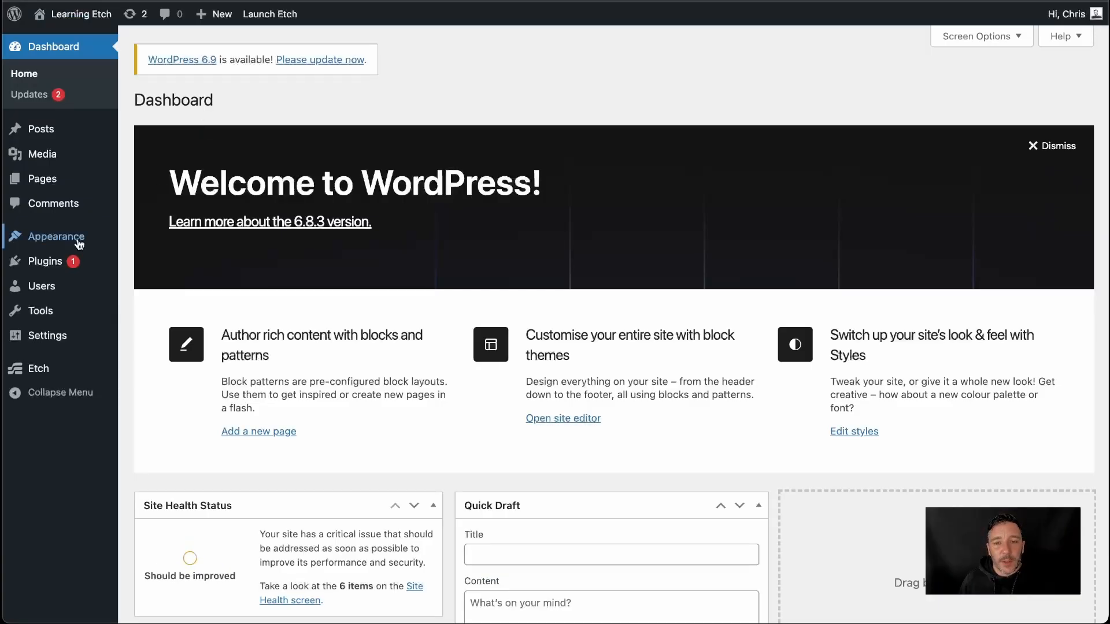
Open the active theme's style editor, review the installed fonts under its typography styles, and return to the dashboard.
mouse_move(82, 236)
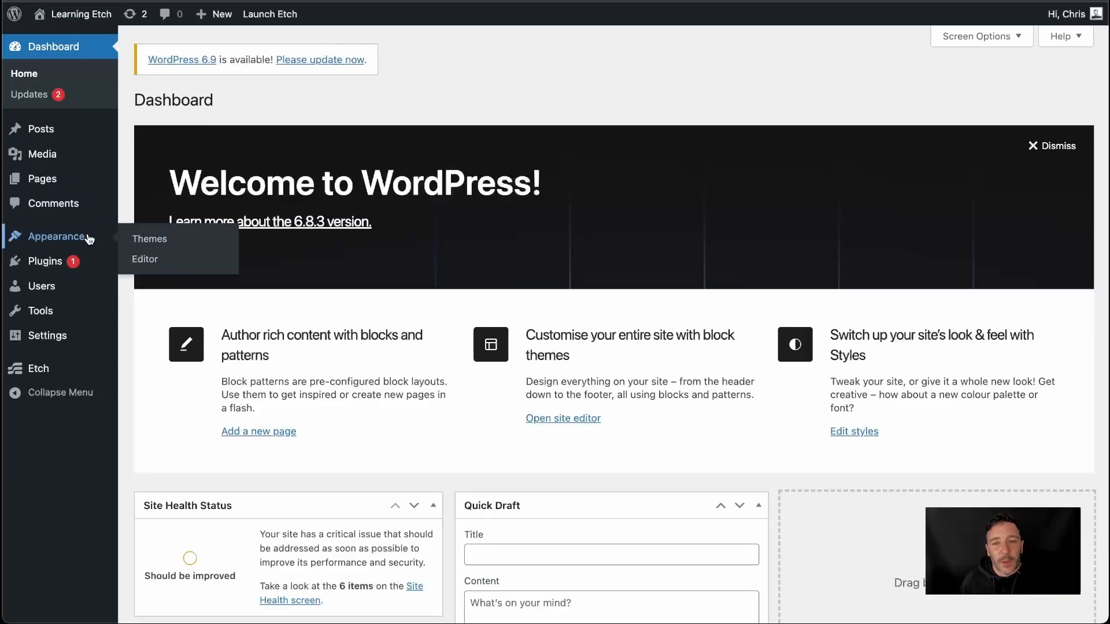
click(168, 242)
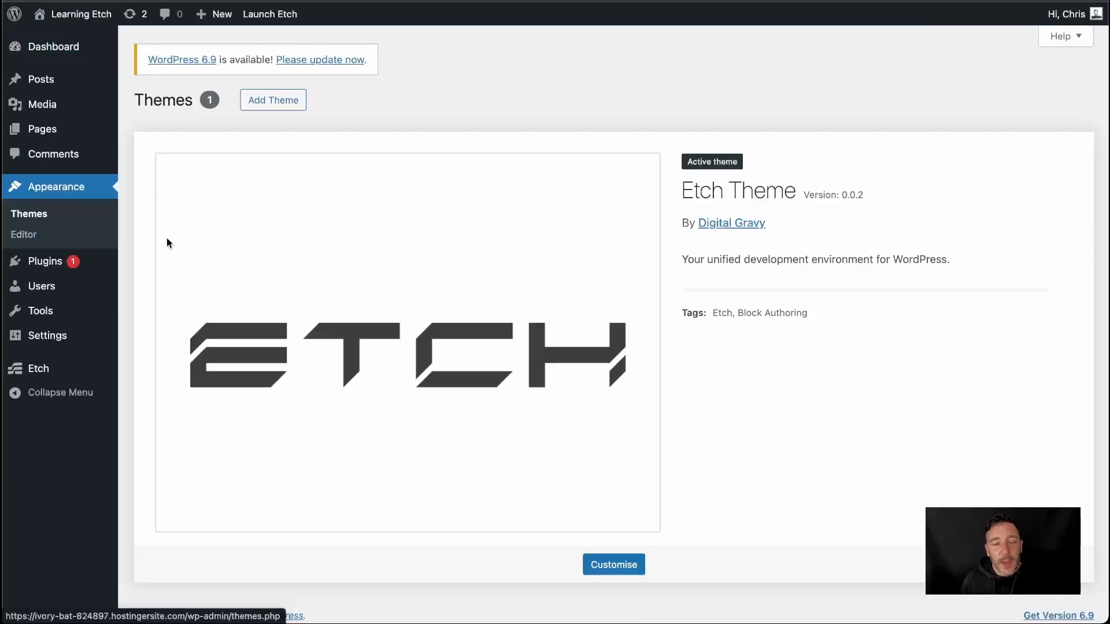
click(614, 560)
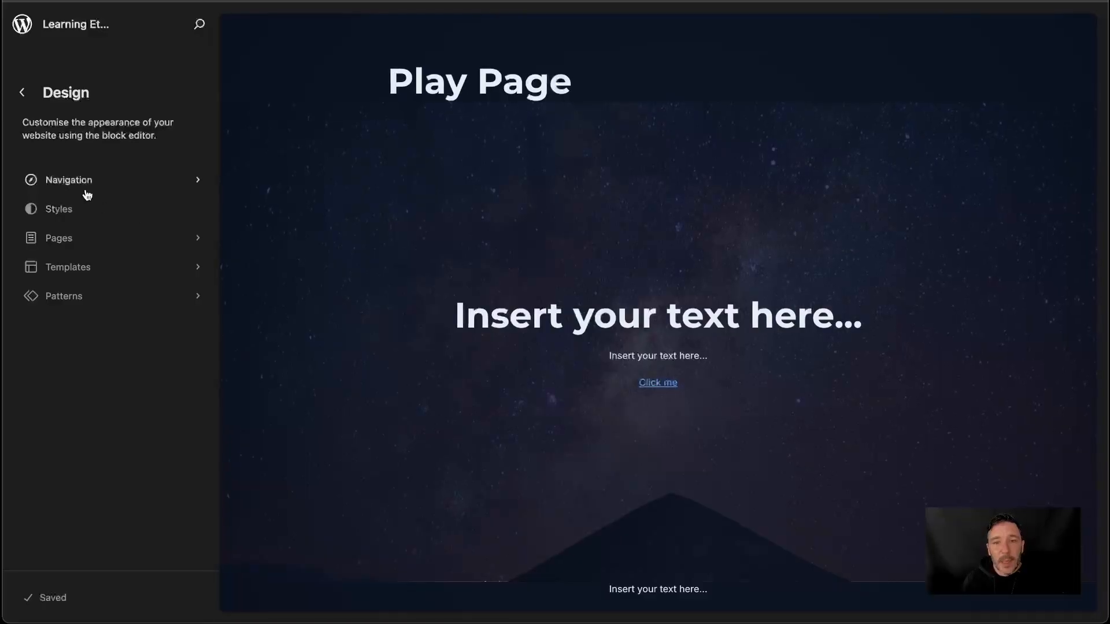
click(81, 209)
click(310, 261)
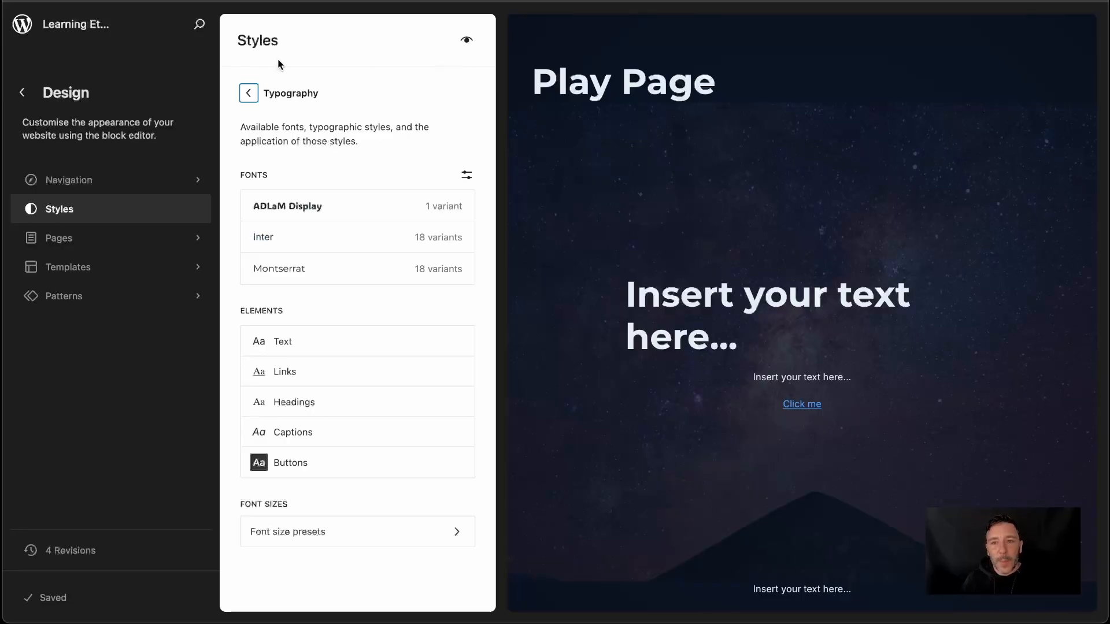
click(22, 94)
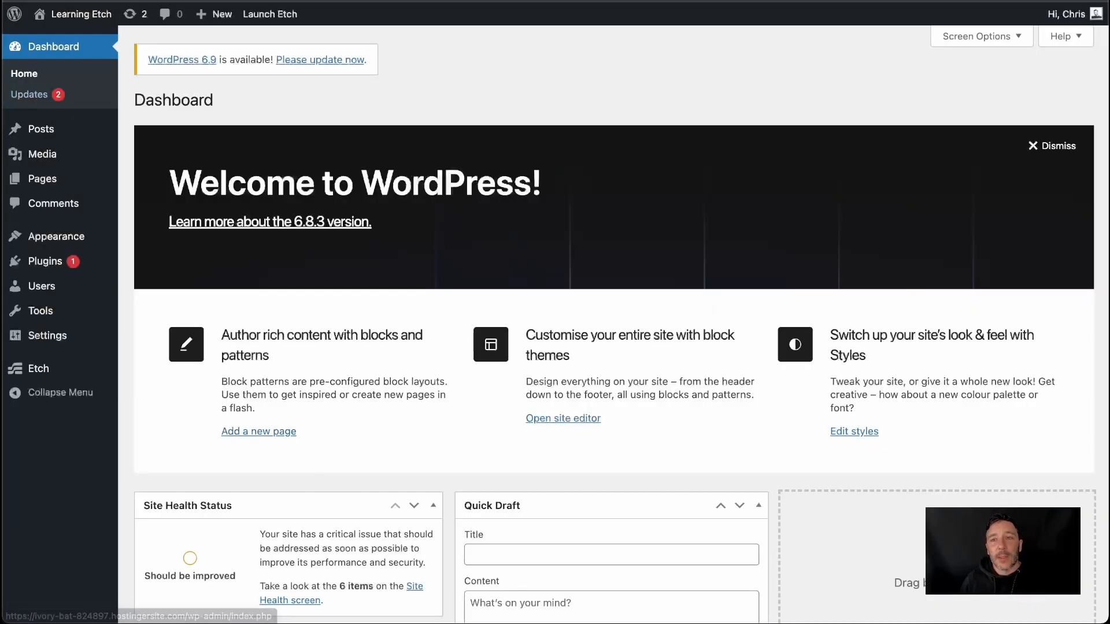
Launch Etch, set the --font-heading variable to 'ADLaM Display' in the Style Manager's default collection, and save.
click(270, 14)
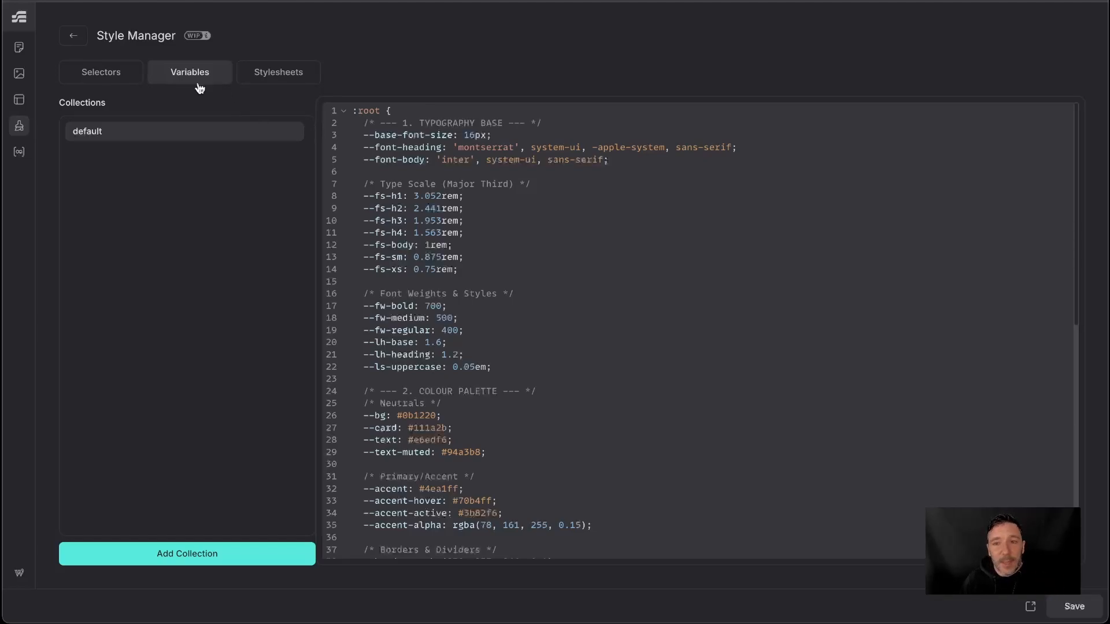
drag(353, 111, 395, 112)
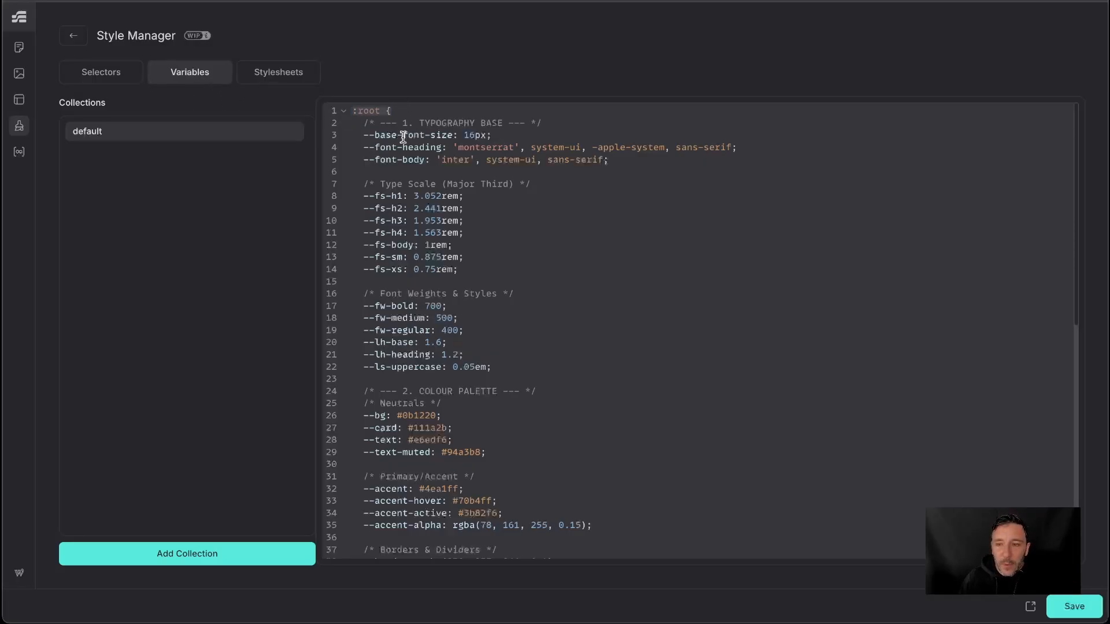
drag(359, 148, 511, 148)
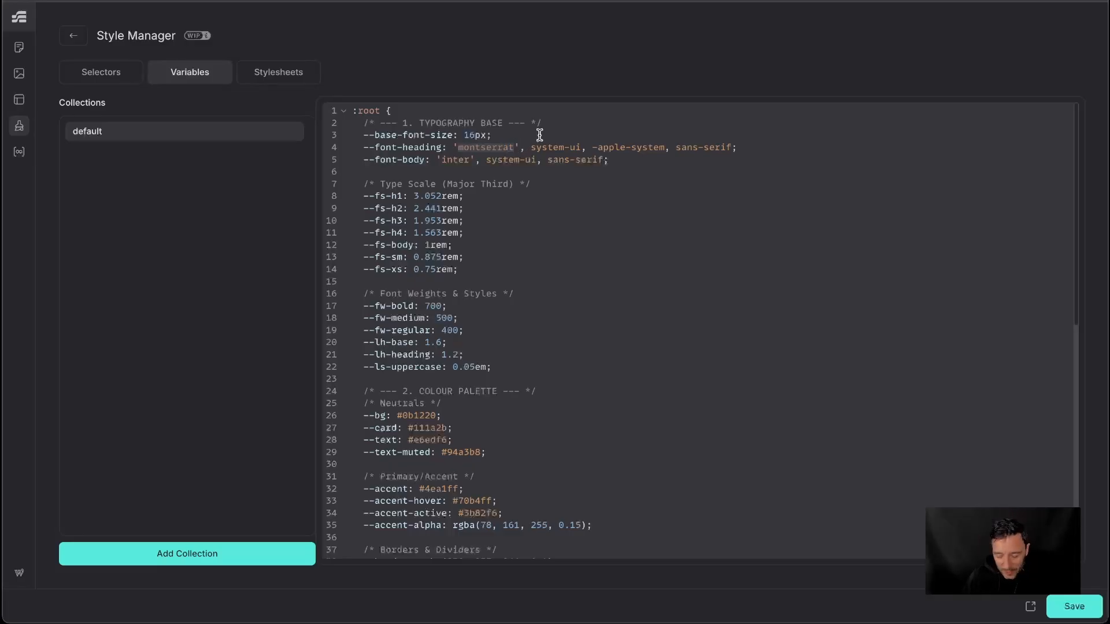
text(AD)
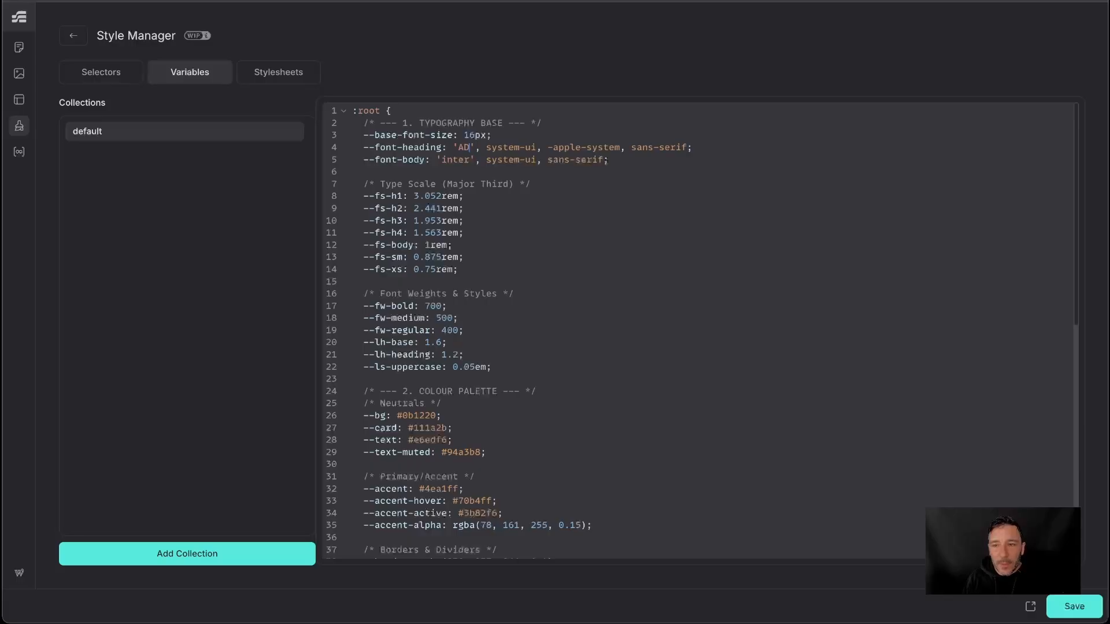
text(LaM)
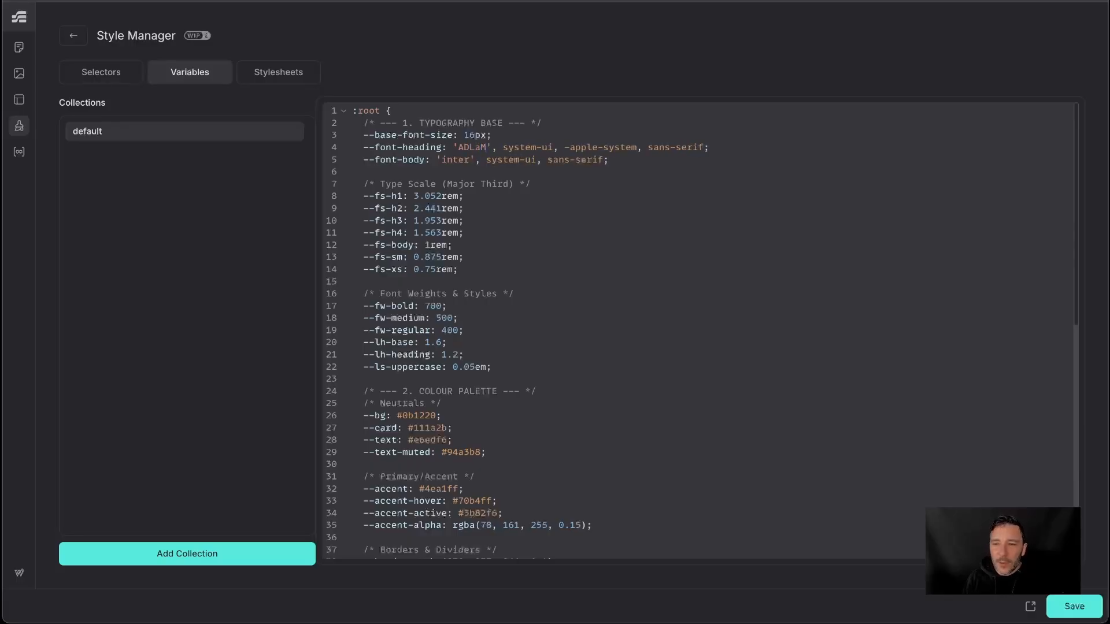
text( Display)
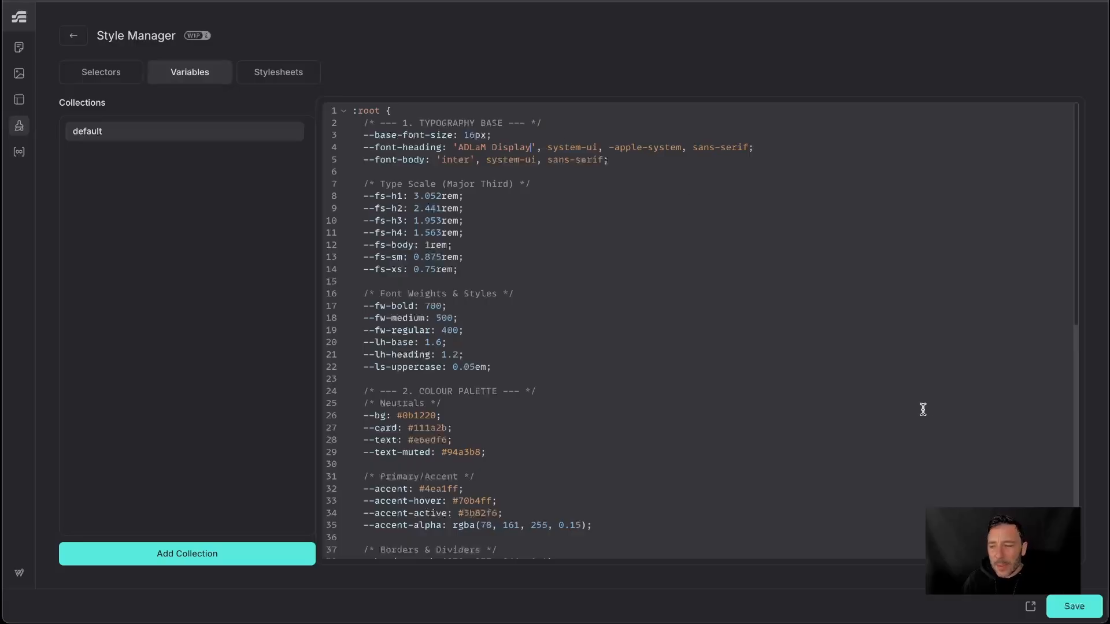
key(ctrl+s)
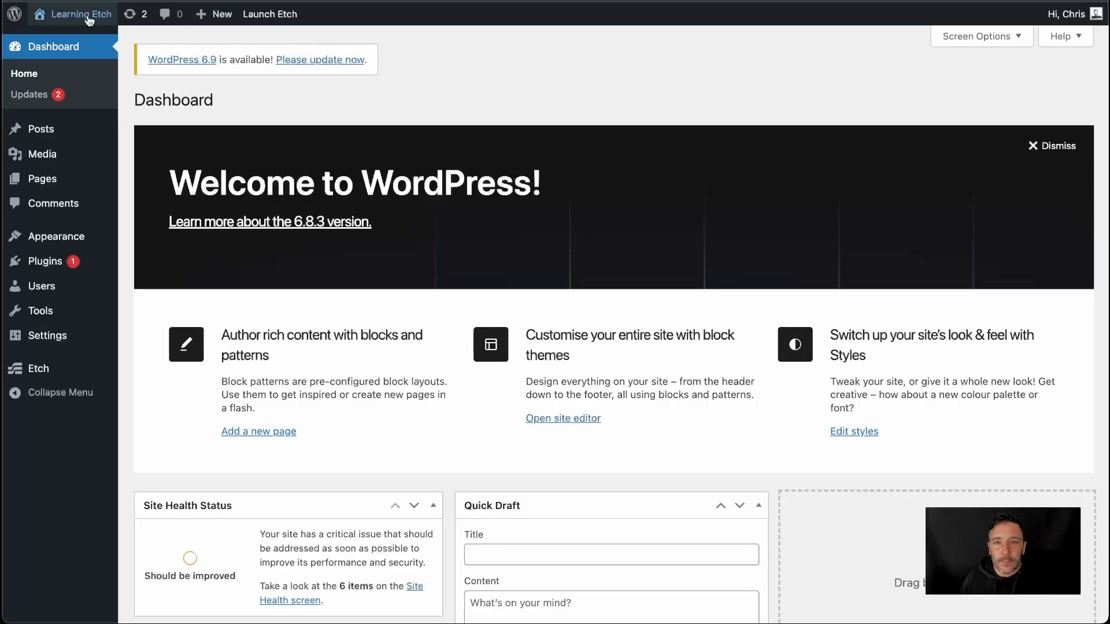
Visit the Learning Etch home page, check the hero heading's font with WhatFont, and exit WhatFont.
mouse_move(87, 21)
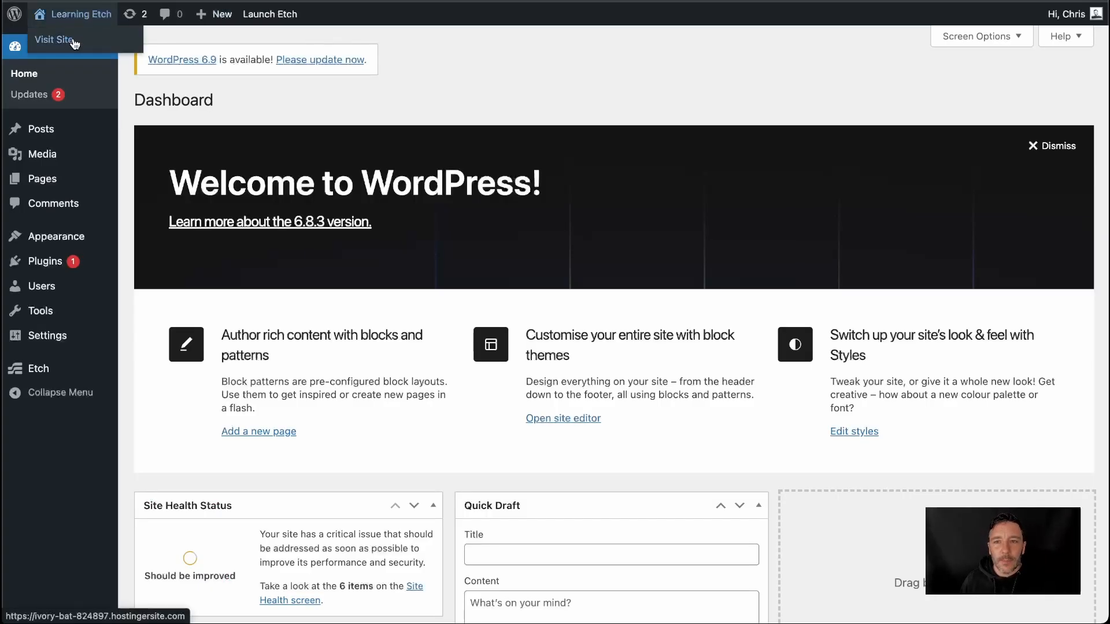
click(74, 43)
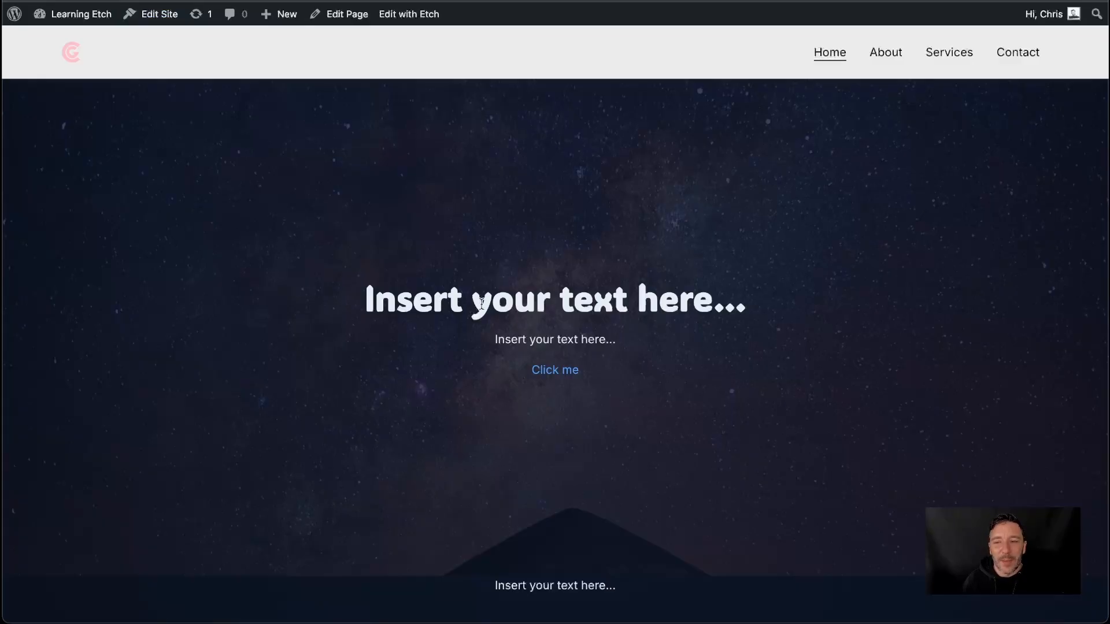
mouse_move(451, 292)
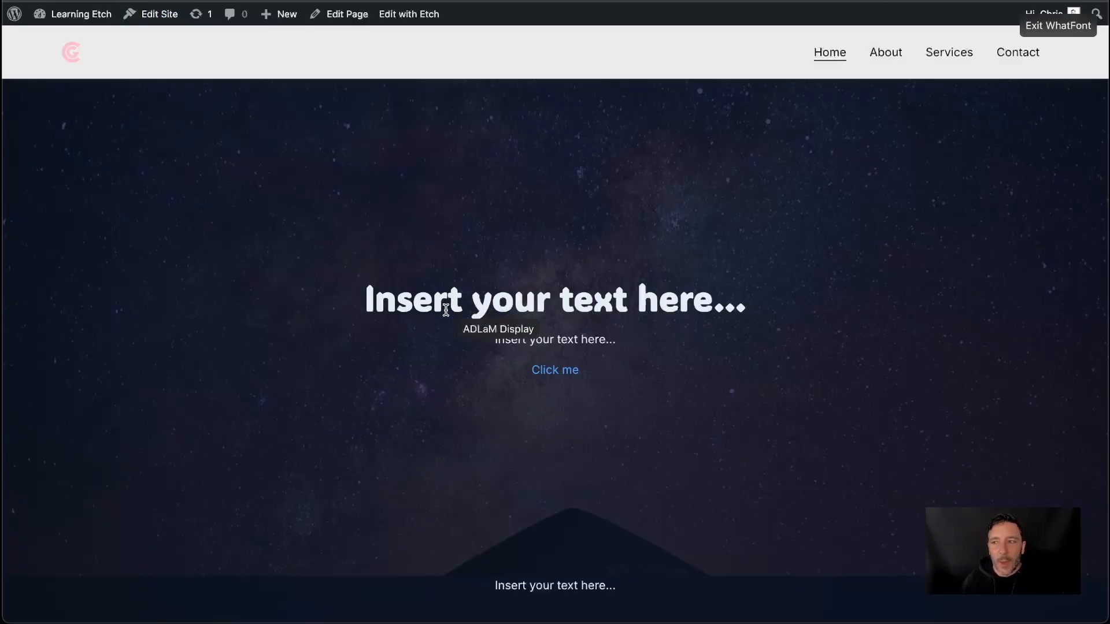
key(Escape)
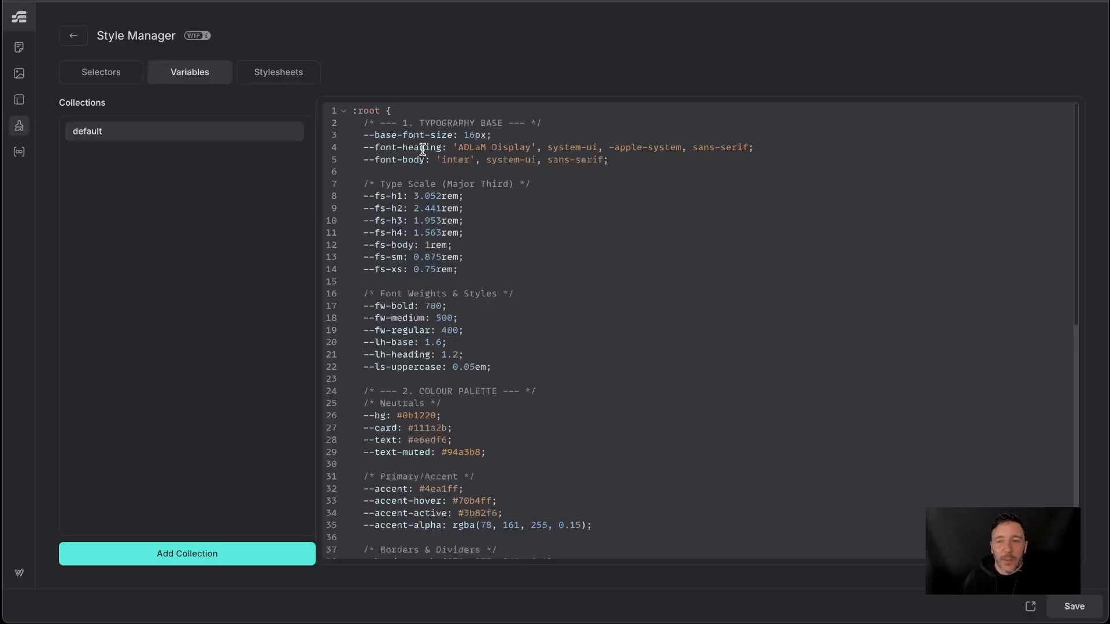
Return to Etch's Style Manager and examine the html and body rules in the Main stylesheet, including the body font variables.
click(294, 85)
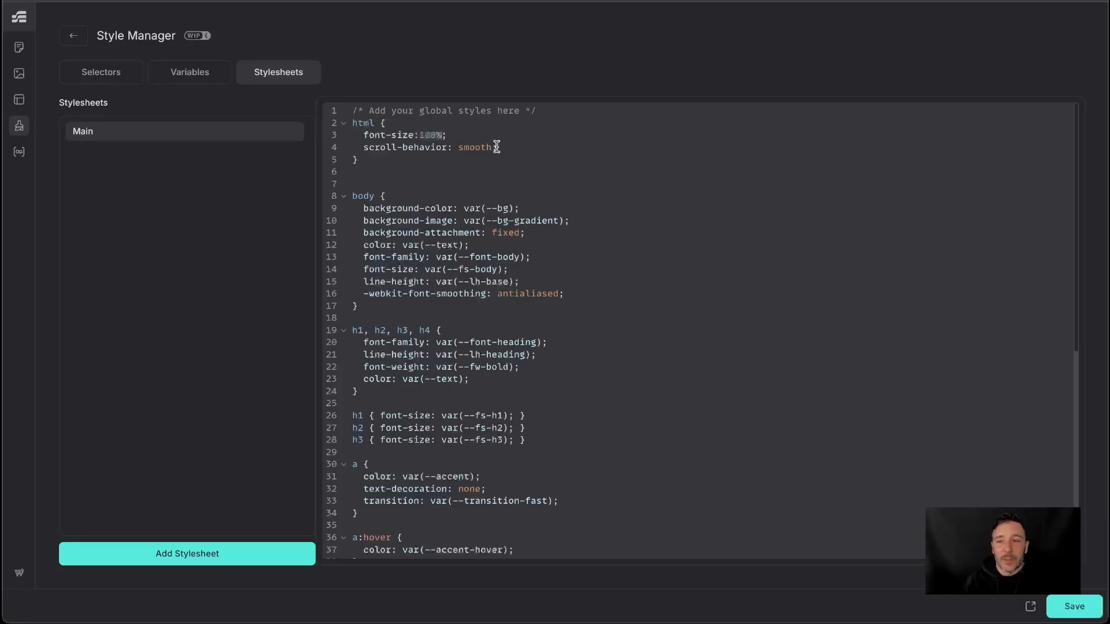
click(523, 157)
scroll(489, 167, down, 1)
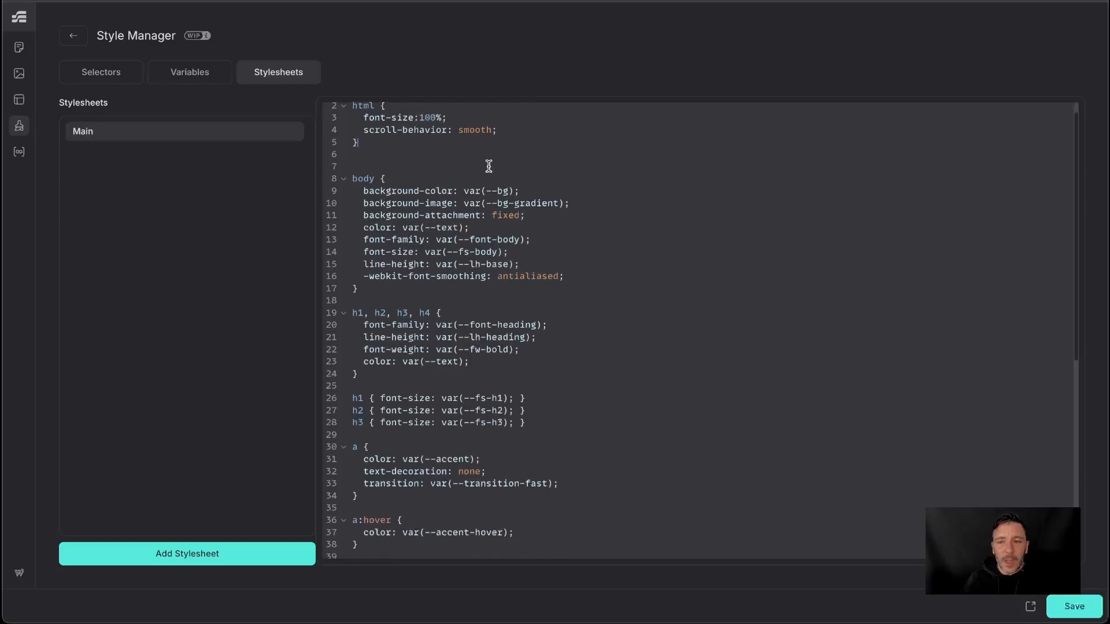
scroll(488, 166, up, 1)
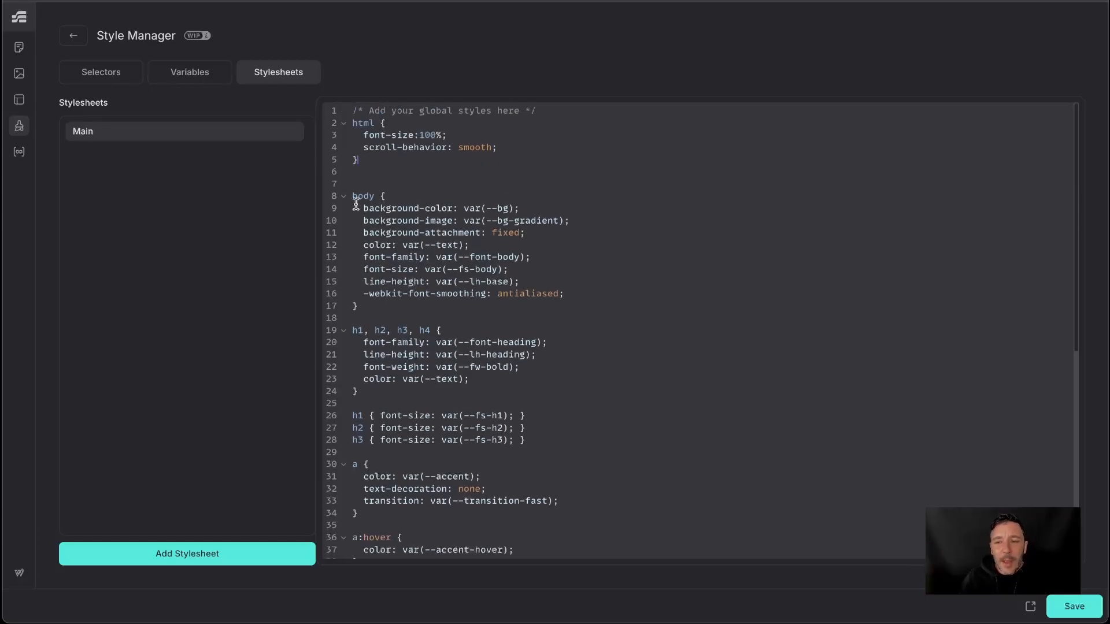
drag(354, 196, 528, 302)
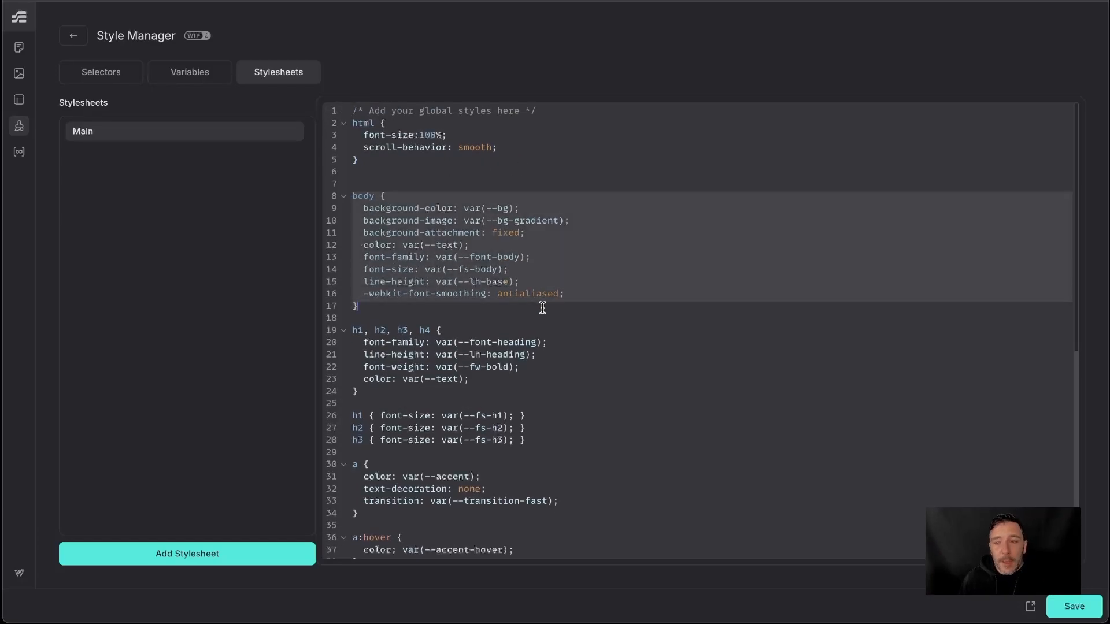
click(574, 305)
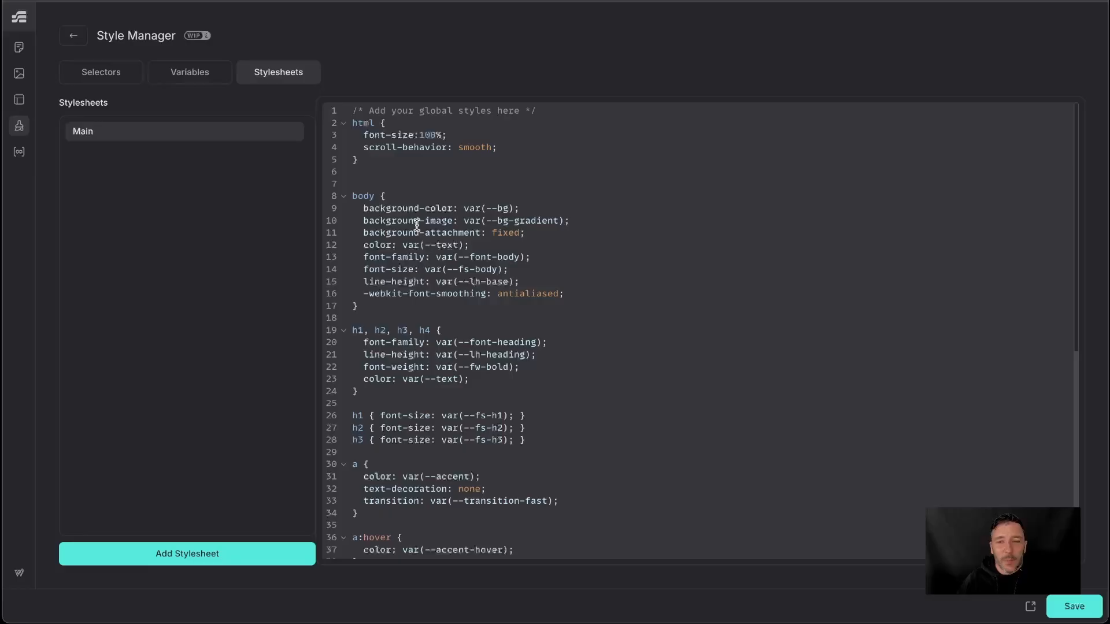
drag(367, 245, 547, 277)
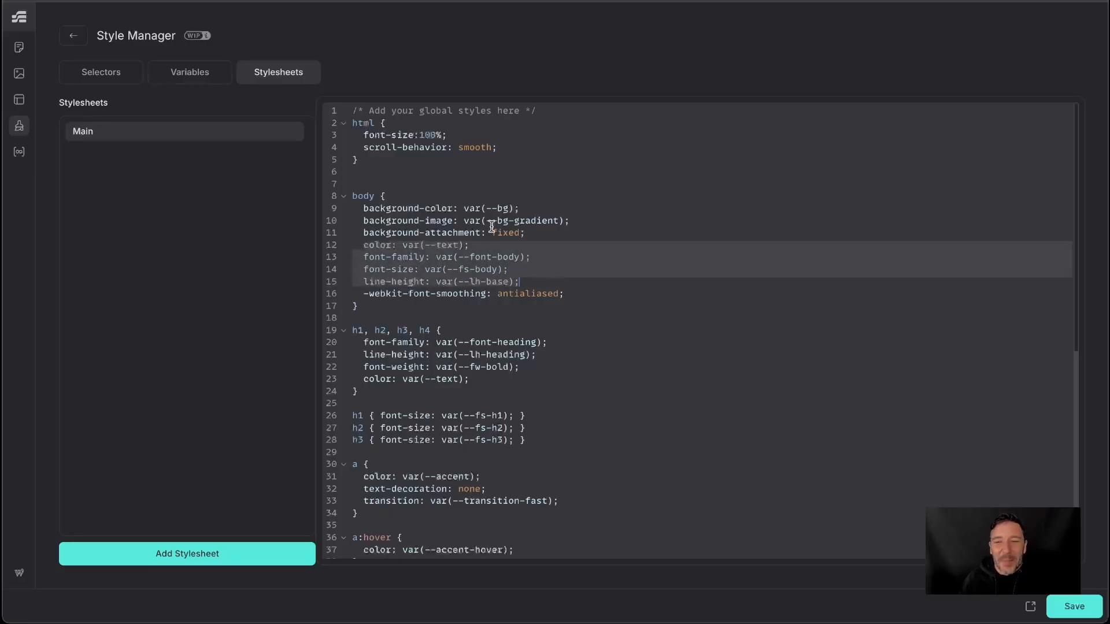
click(539, 210)
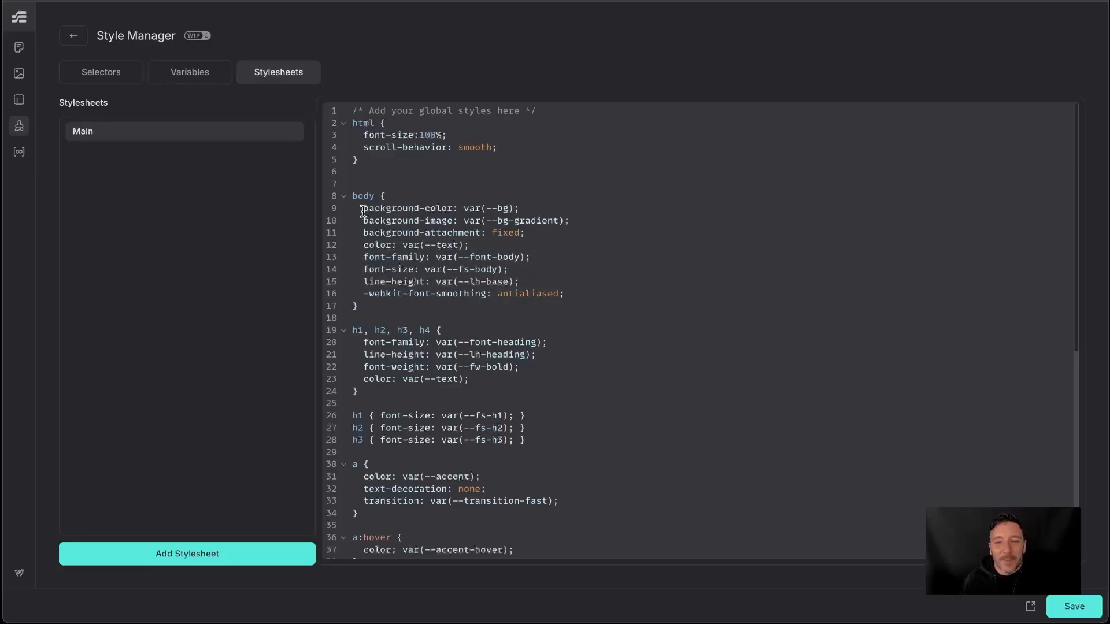
drag(362, 212, 596, 309)
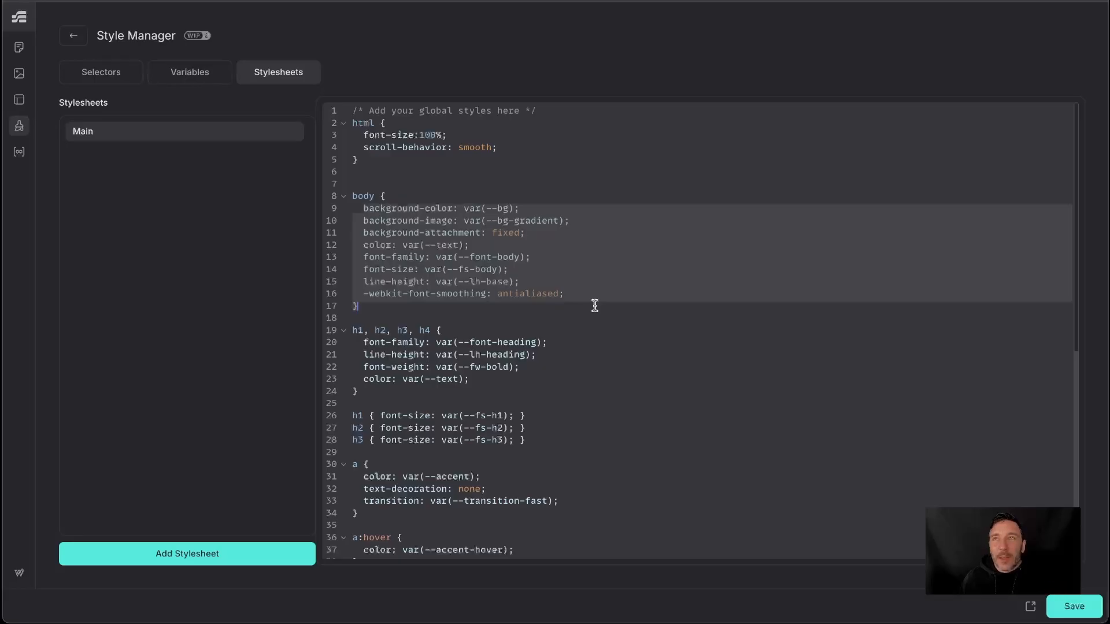
click(421, 224)
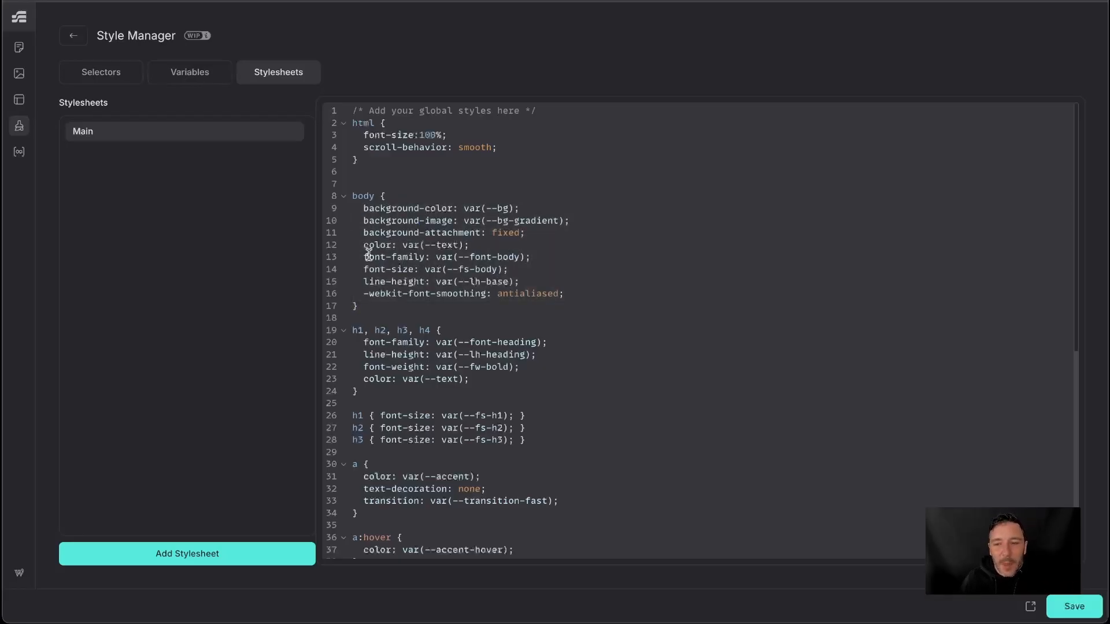
drag(364, 257, 565, 273)
click(540, 271)
click(526, 257)
Examine the --font-heading variable used for font-family in the h1 to h4 rule of the Main stylesheet.
scroll(485, 319, down, 1)
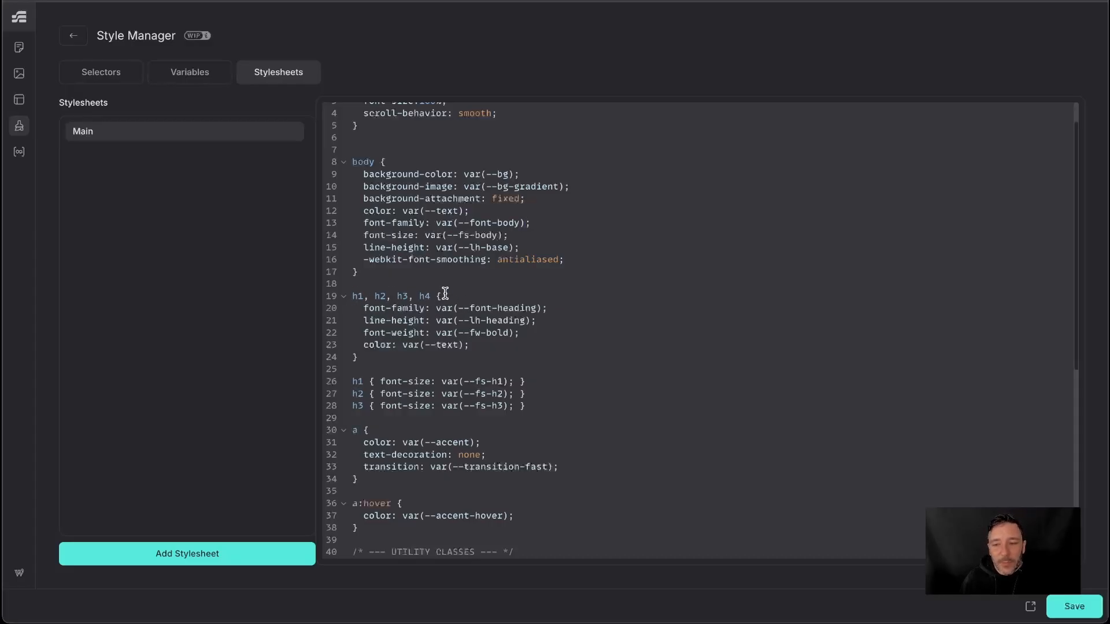
drag(460, 308, 547, 308)
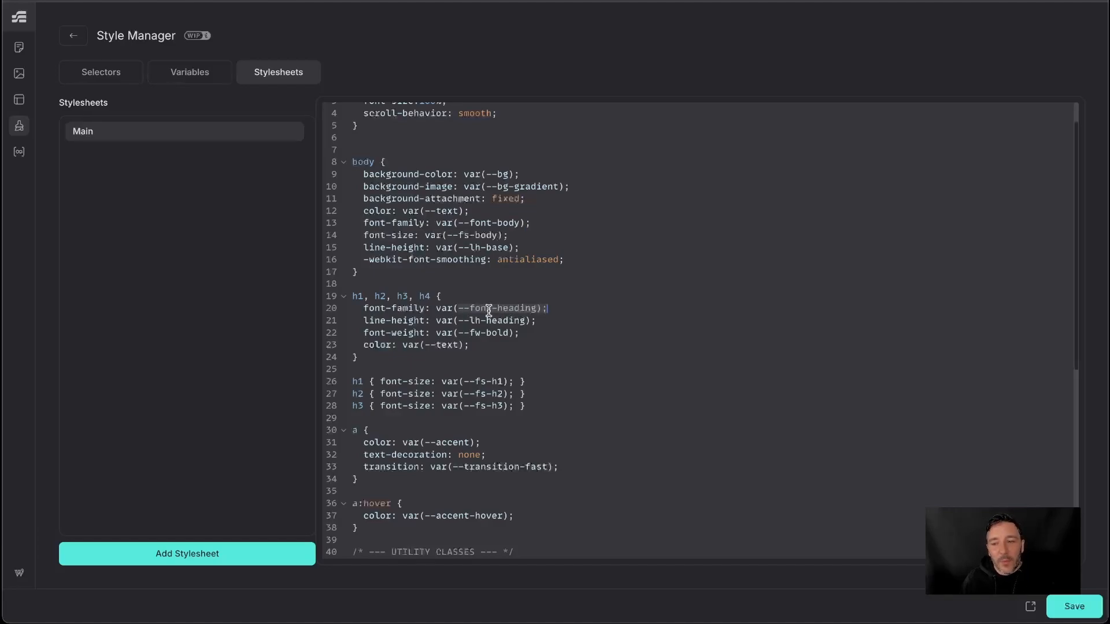
click(537, 308)
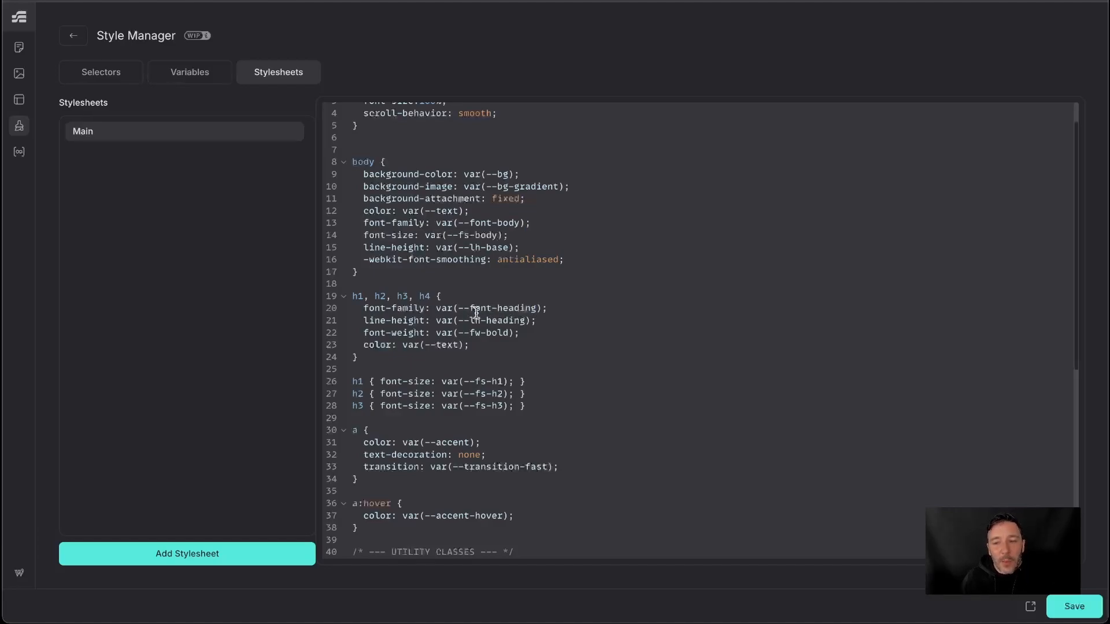
Set the --font-heading variable to 'Inter' in the default variable collection and save.
click(207, 74)
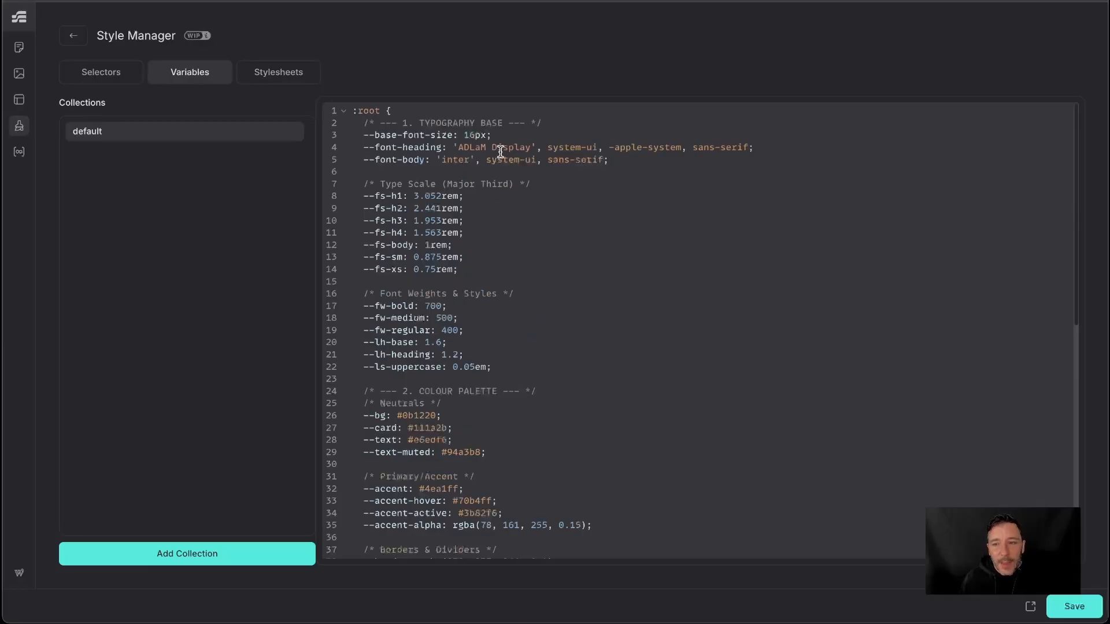
drag(459, 147, 527, 147)
text(Inter)
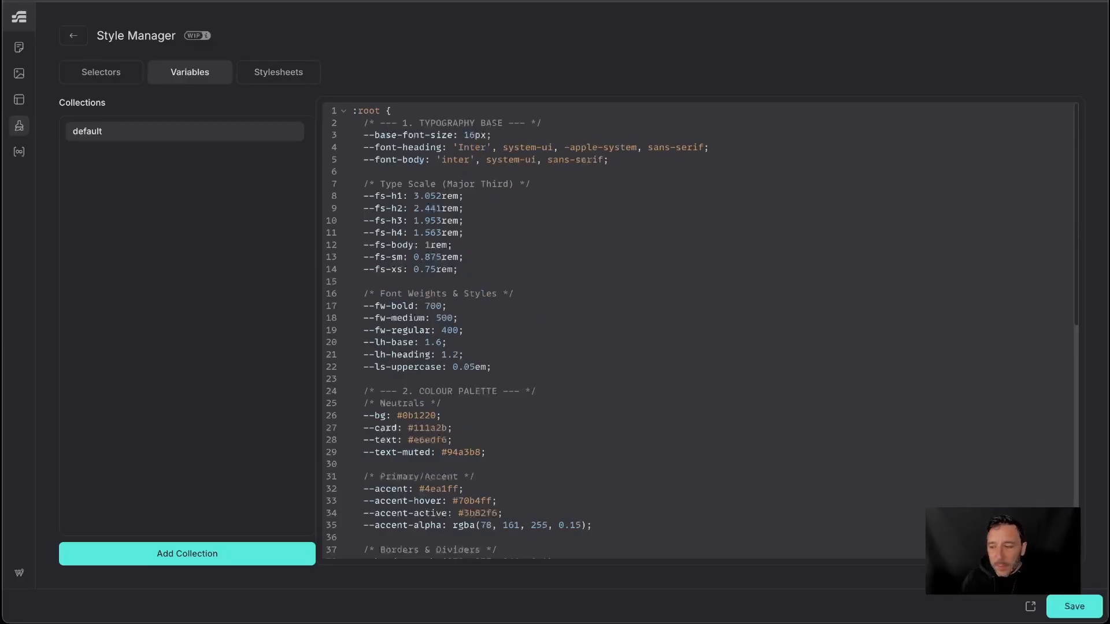
click(1070, 605)
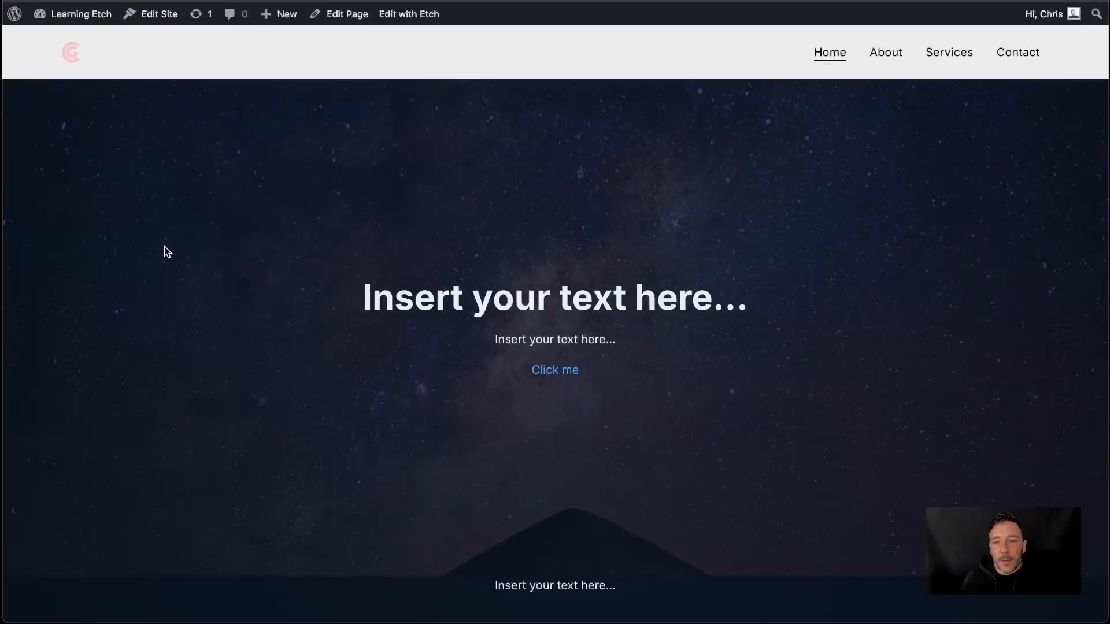
Inspect the Learning Etch hero heading's font details with WhatFont, close them, and switch back to the Automatic.css website's home page.
click(808, 0)
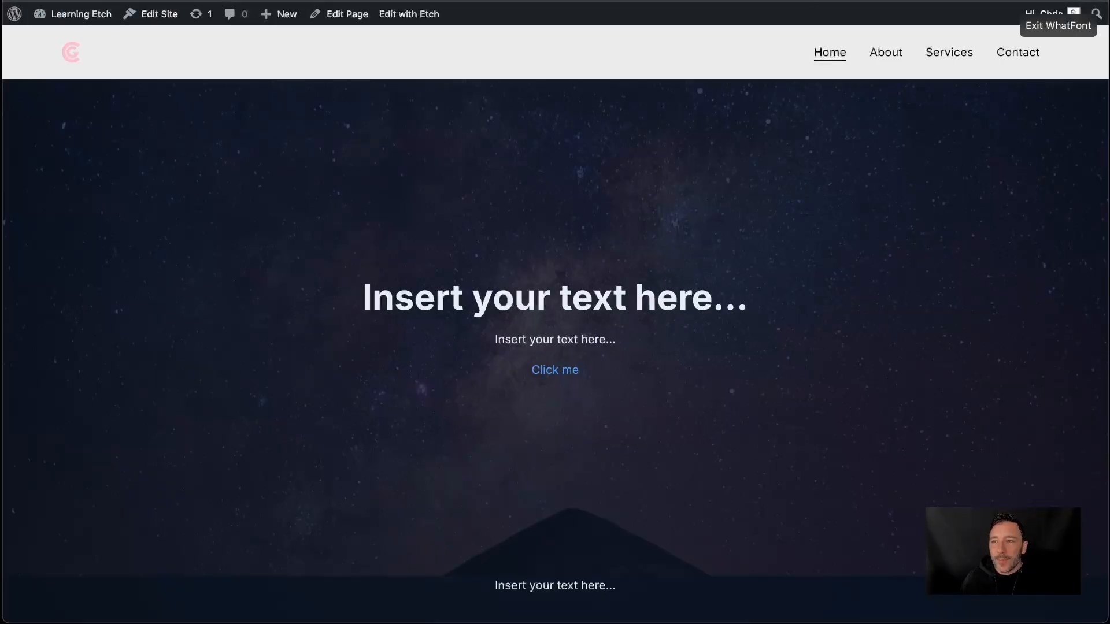
click(514, 295)
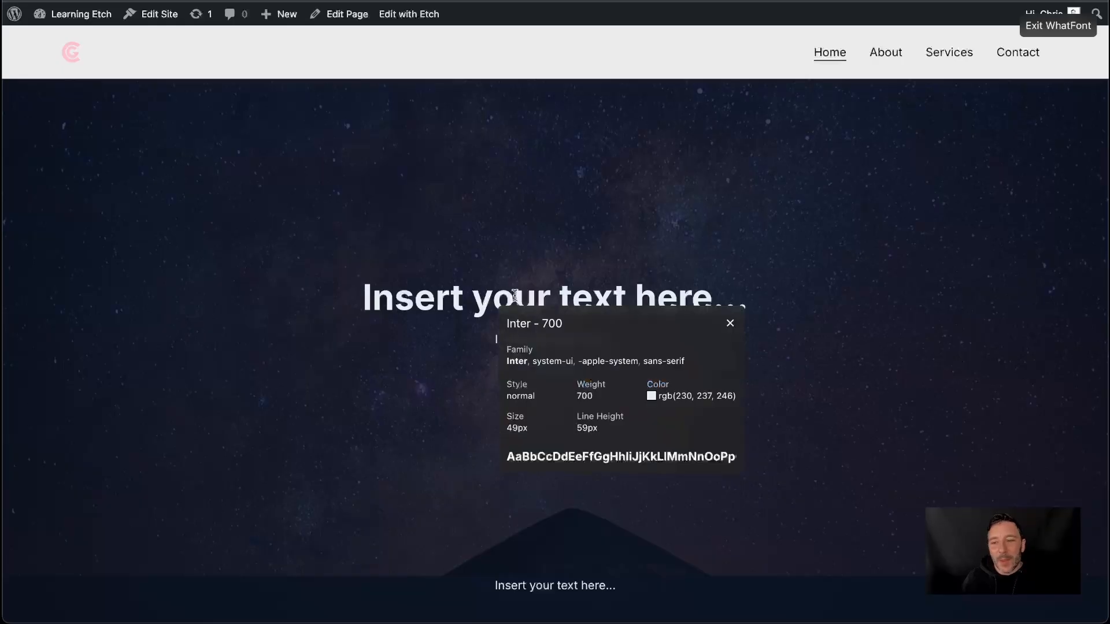
click(730, 325)
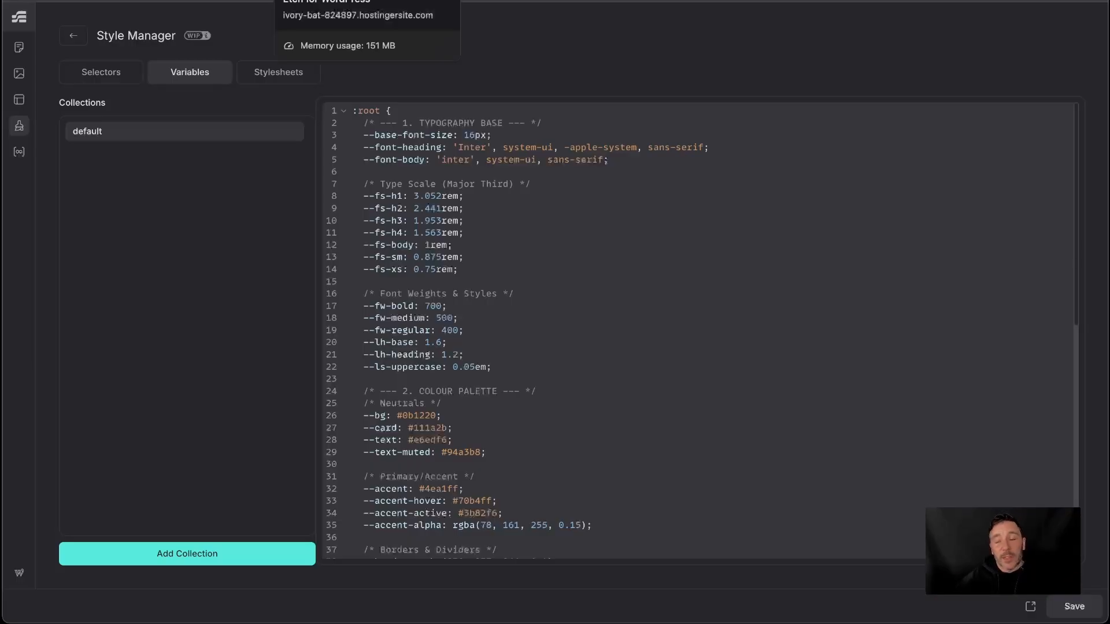
click(460, 2)
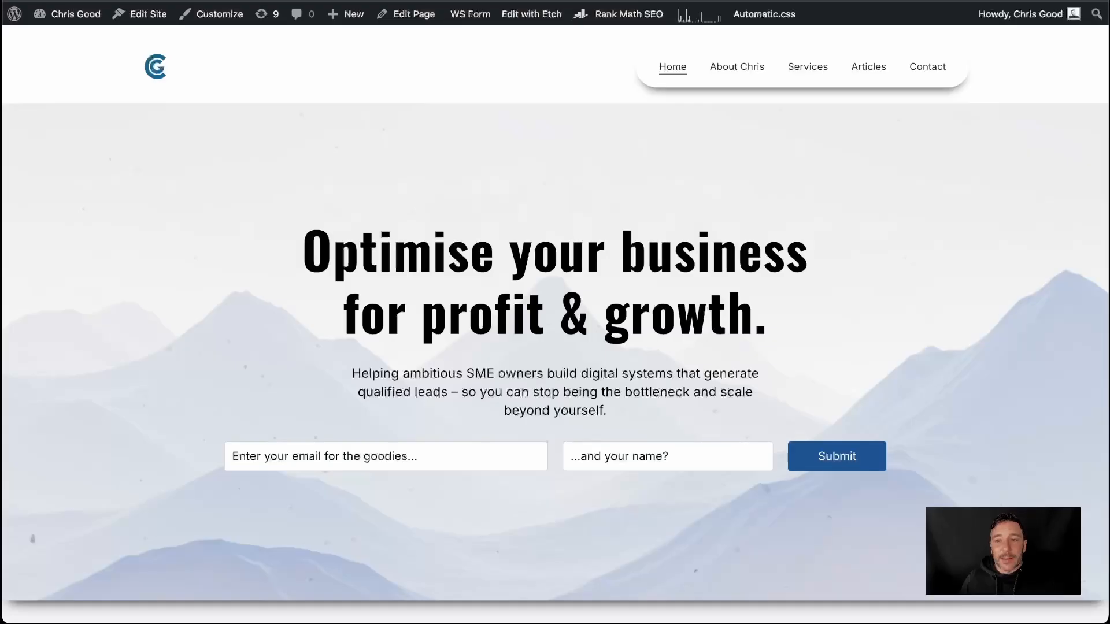
Open the Automatic.css settings on the home page, and examine the h1 to h4 rule in the Main stylesheet of Etch's Style Manager.
click(764, 14)
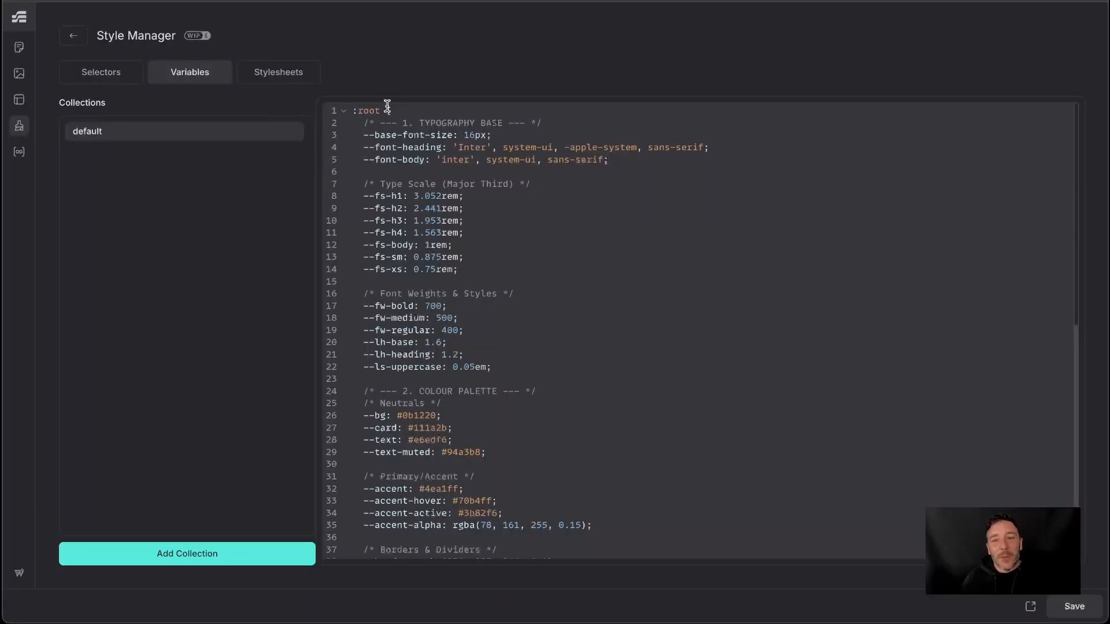
click(289, 80)
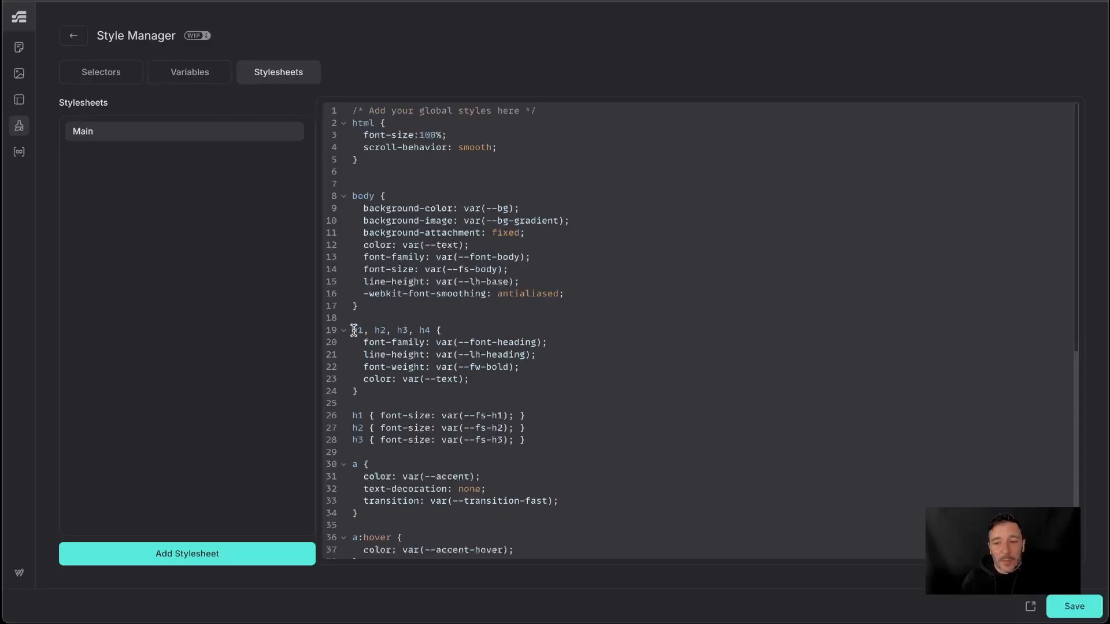
drag(354, 330, 495, 384)
click(518, 386)
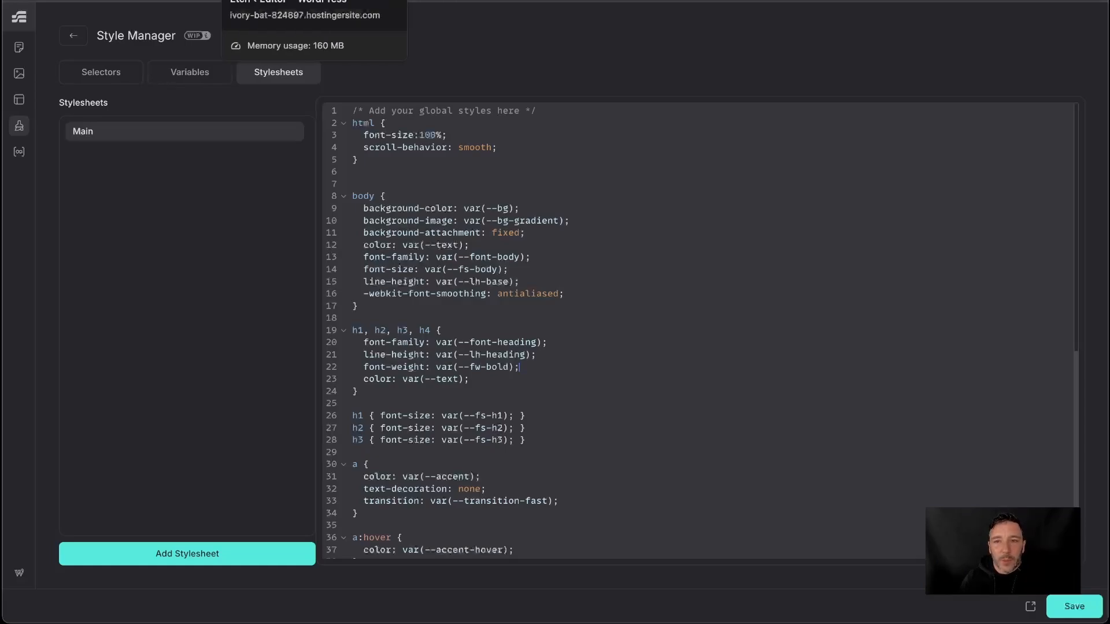
Switch to the Learning Etch front end, exit WhatFont, and open the site's WordPress dashboard.
click(249, 1)
mouse_move(62, 10)
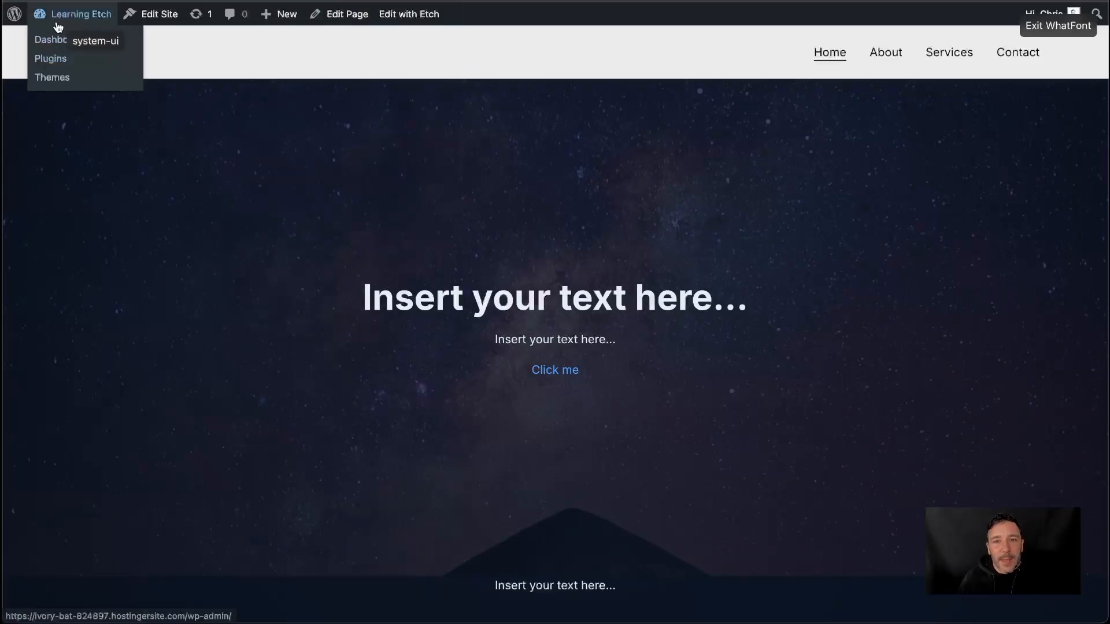
click(62, 43)
click(278, 67)
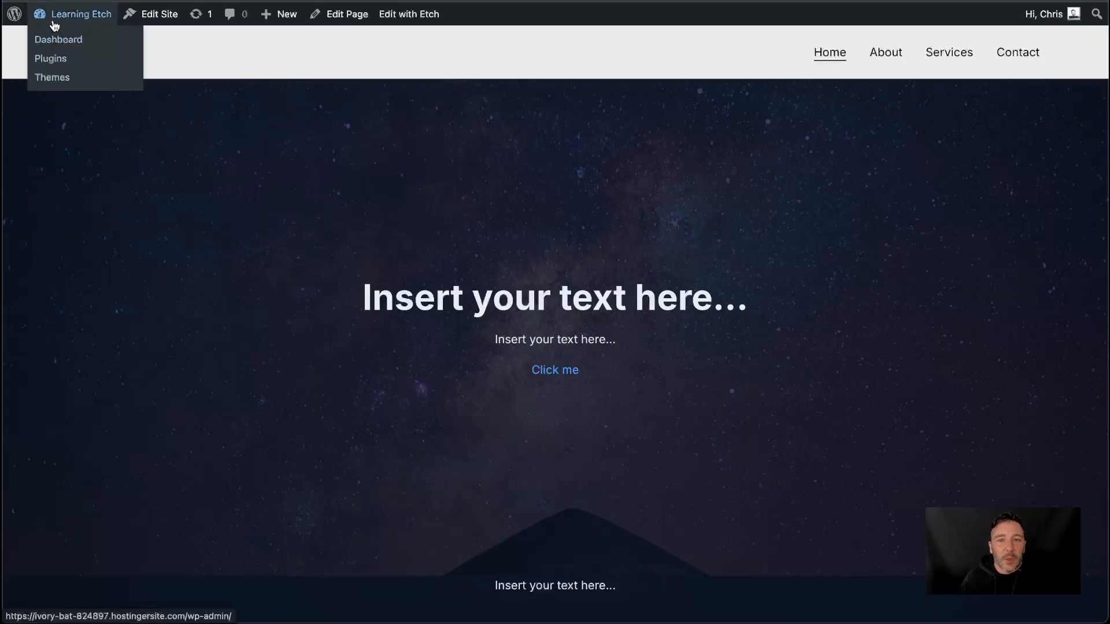
click(55, 37)
Open the active Etch Theme in the site editor and display the Typography section of its styles.
mouse_move(74, 236)
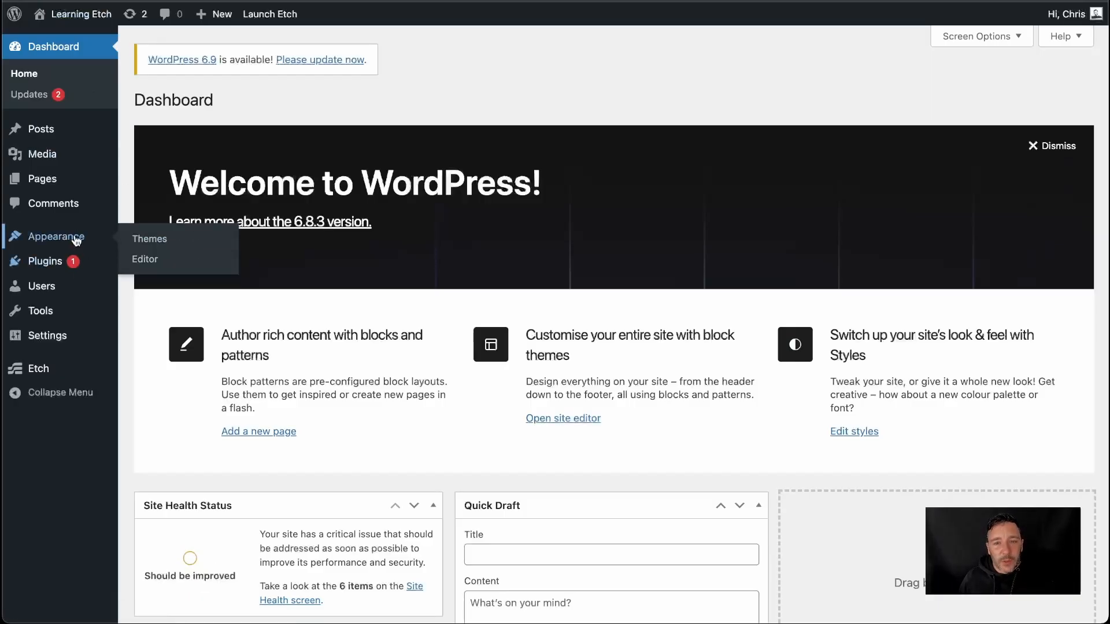
click(148, 244)
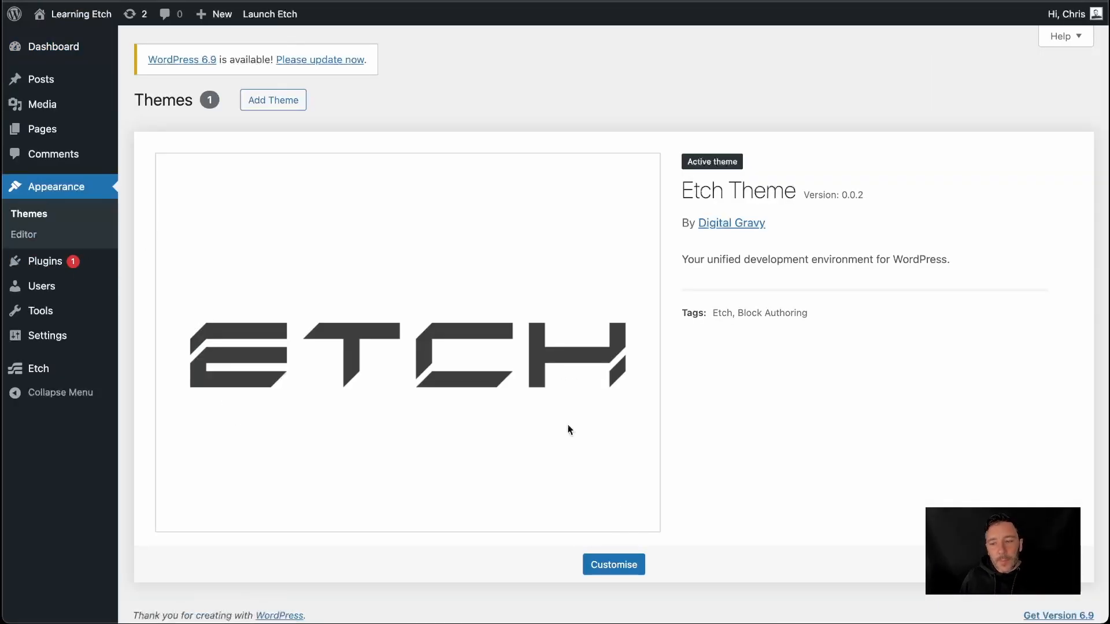
click(610, 567)
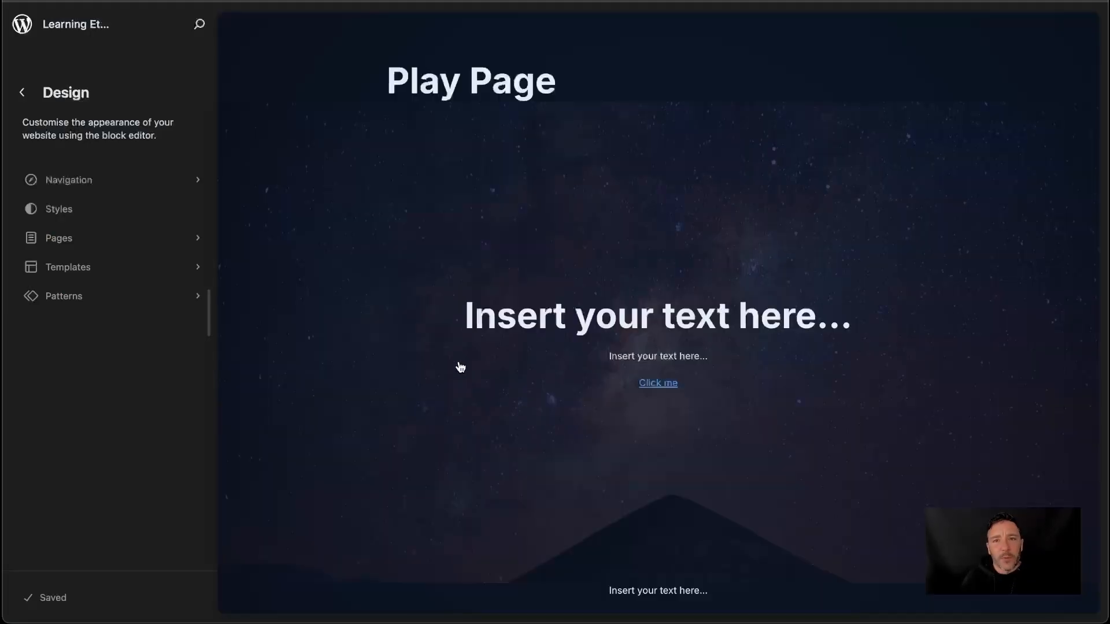
click(116, 214)
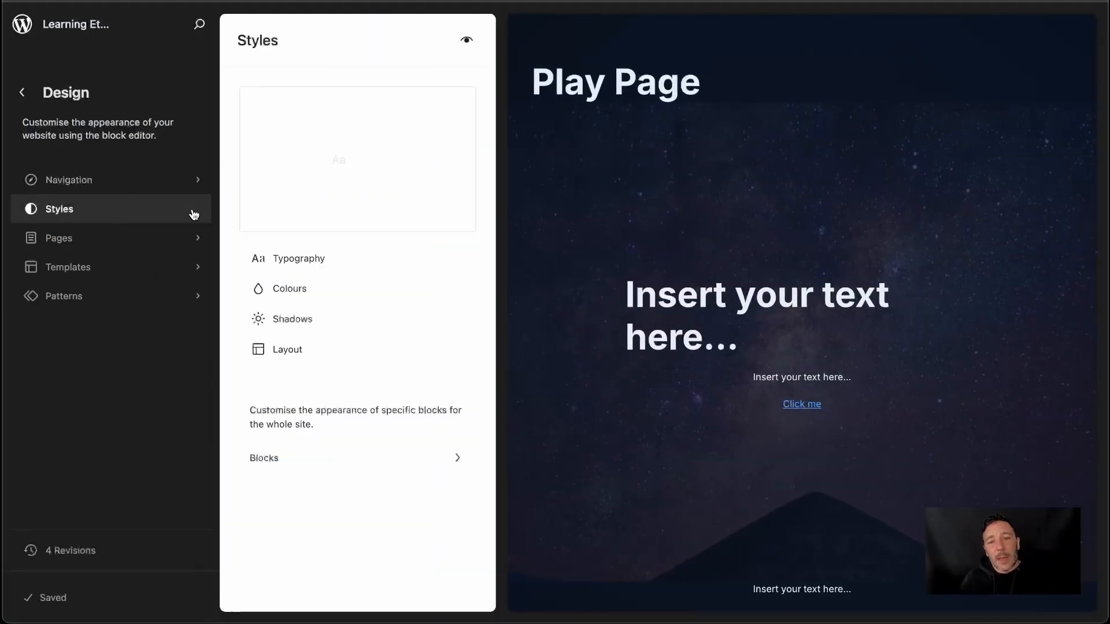
click(314, 258)
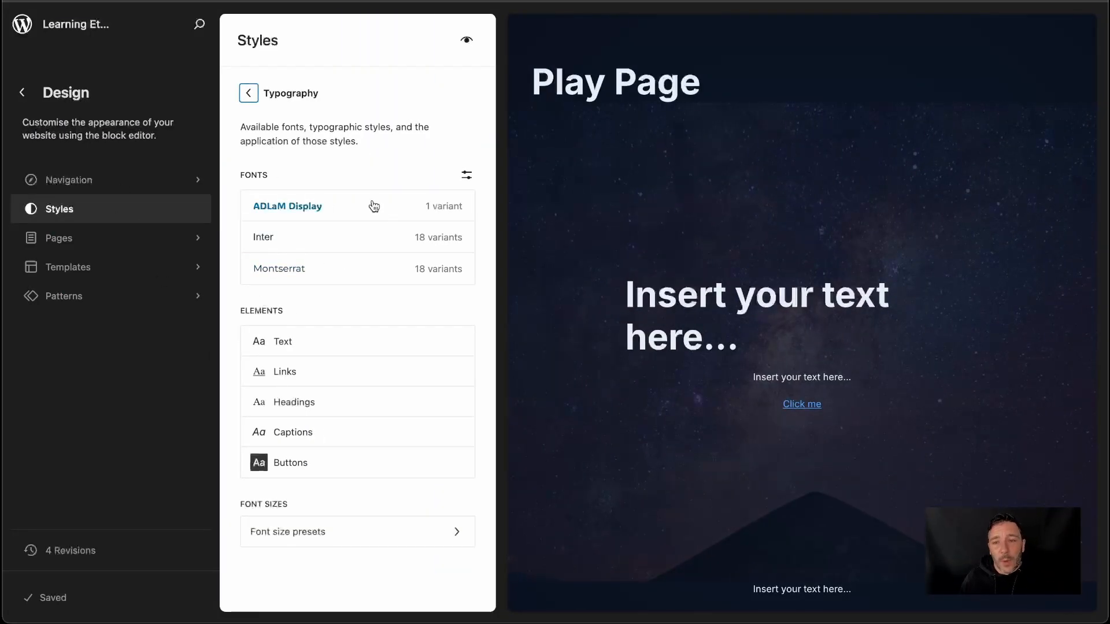
Open the font library, examine the supported file formats for uploading fonts, close it, and leave the Design section.
click(467, 174)
click(290, 103)
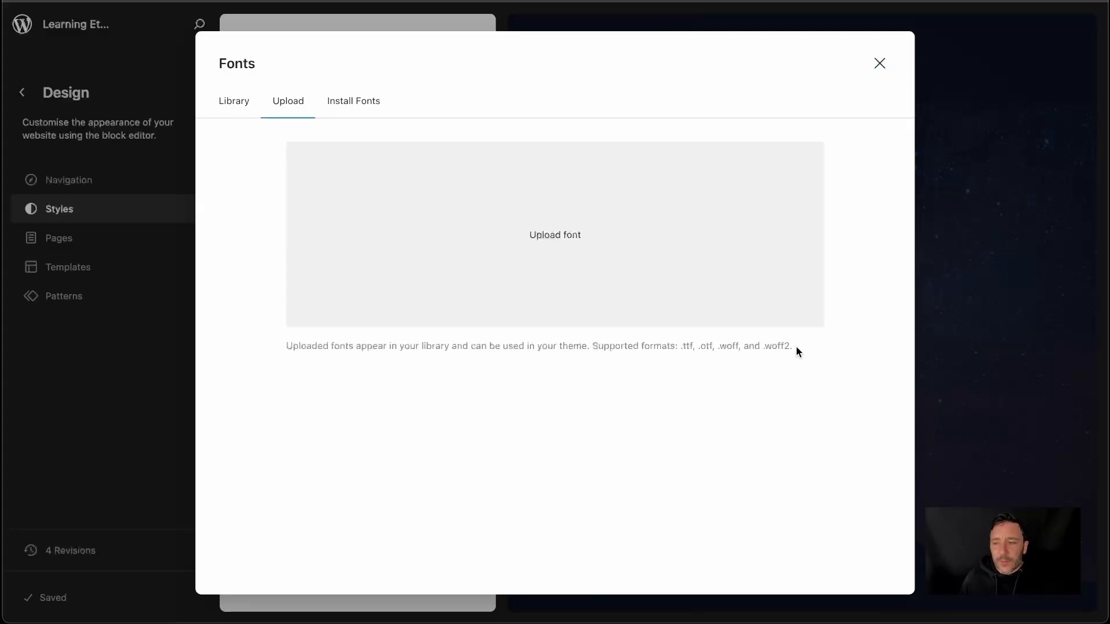
mouse_move(792, 346)
mouse_down()
mouse_move(763, 347)
mouse_move(792, 348)
mouse_up()
click(785, 362)
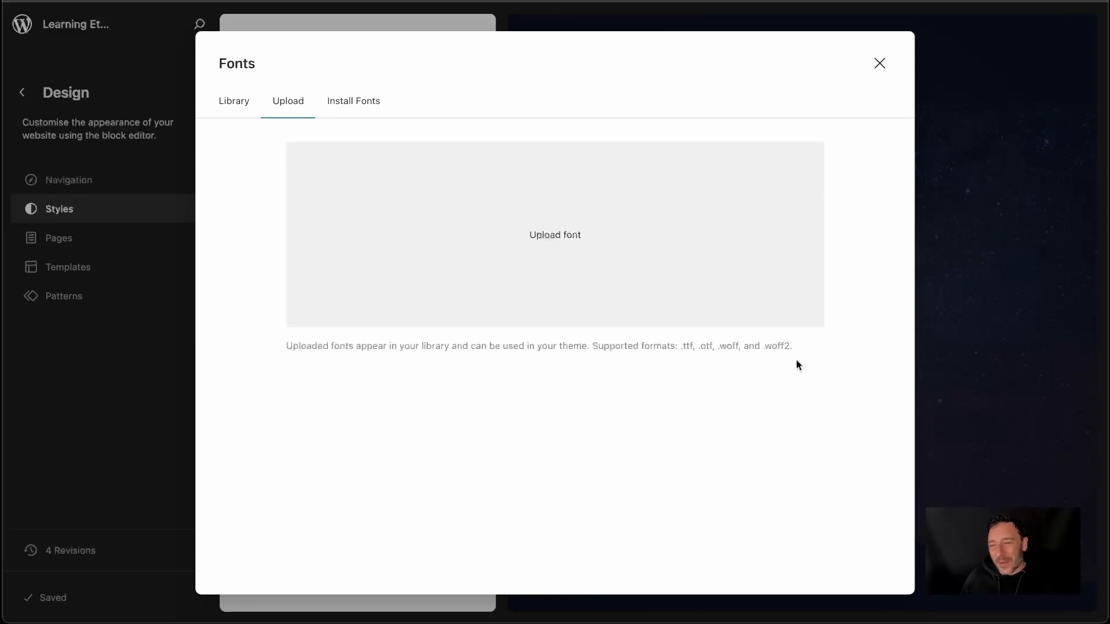
click(879, 63)
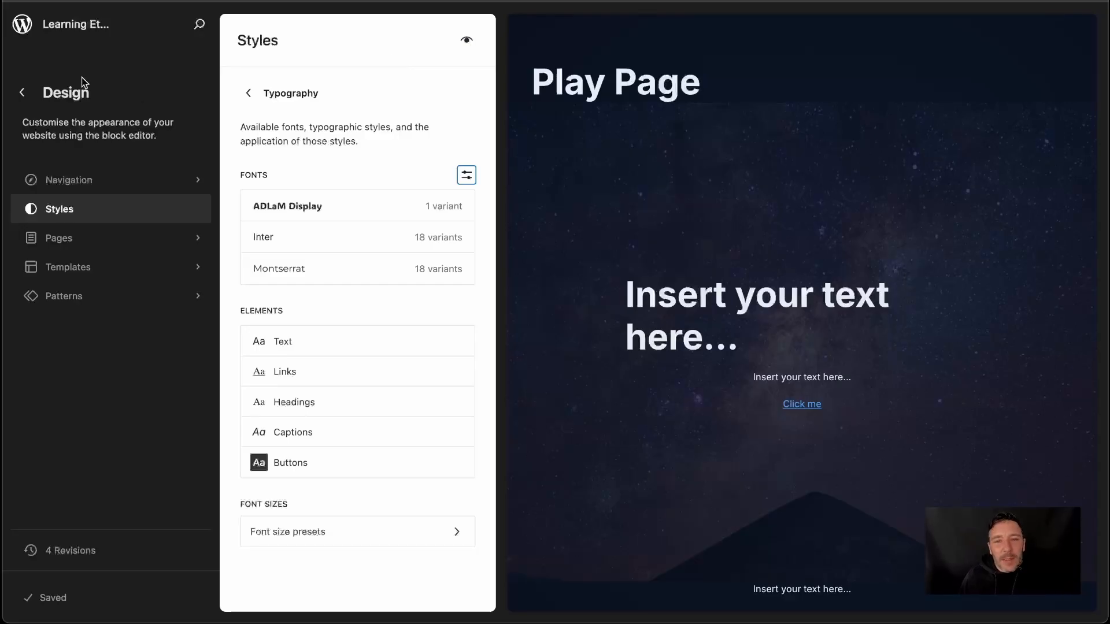
click(23, 93)
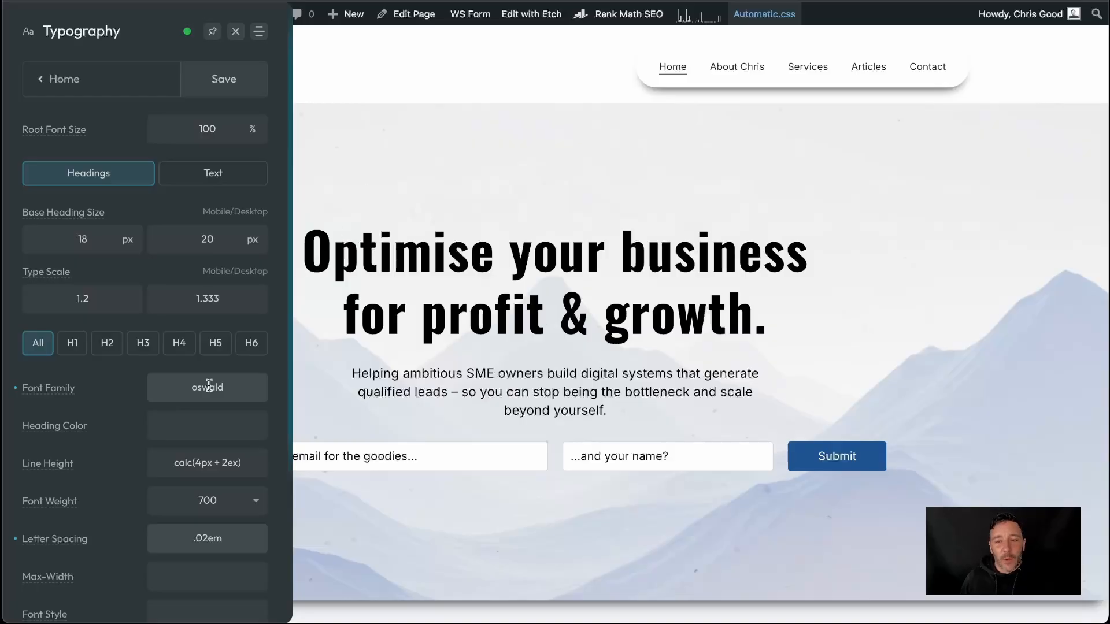
Set the font family of all headings to montserrat in the Automatic.css typography settings, save, and close the settings.
double_click(214, 383)
text(m)
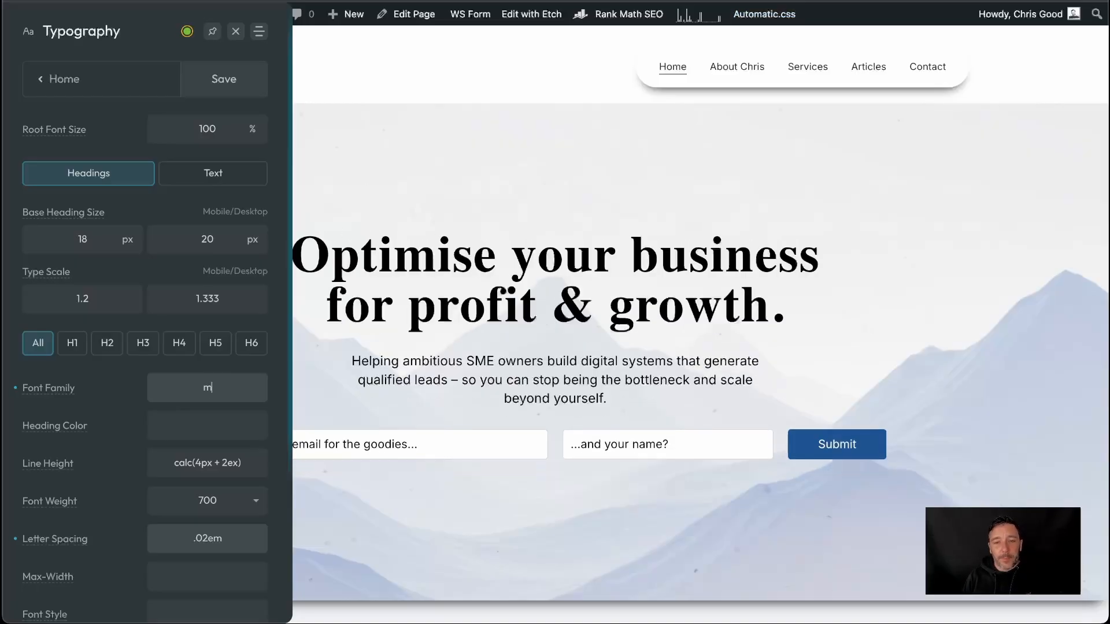
text(ontserrat)
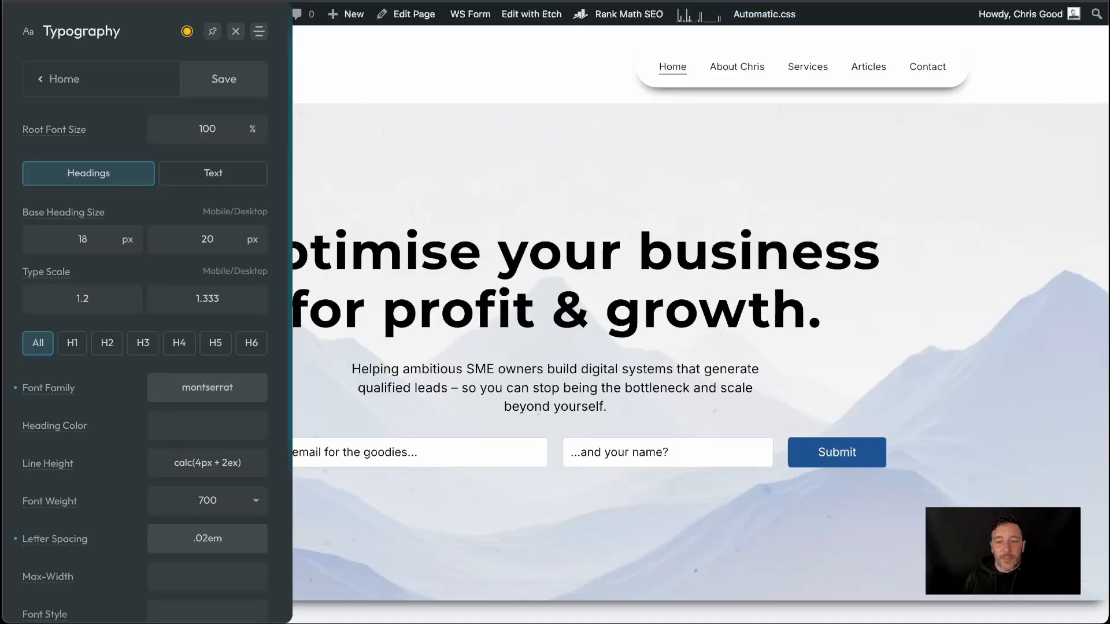
click(229, 86)
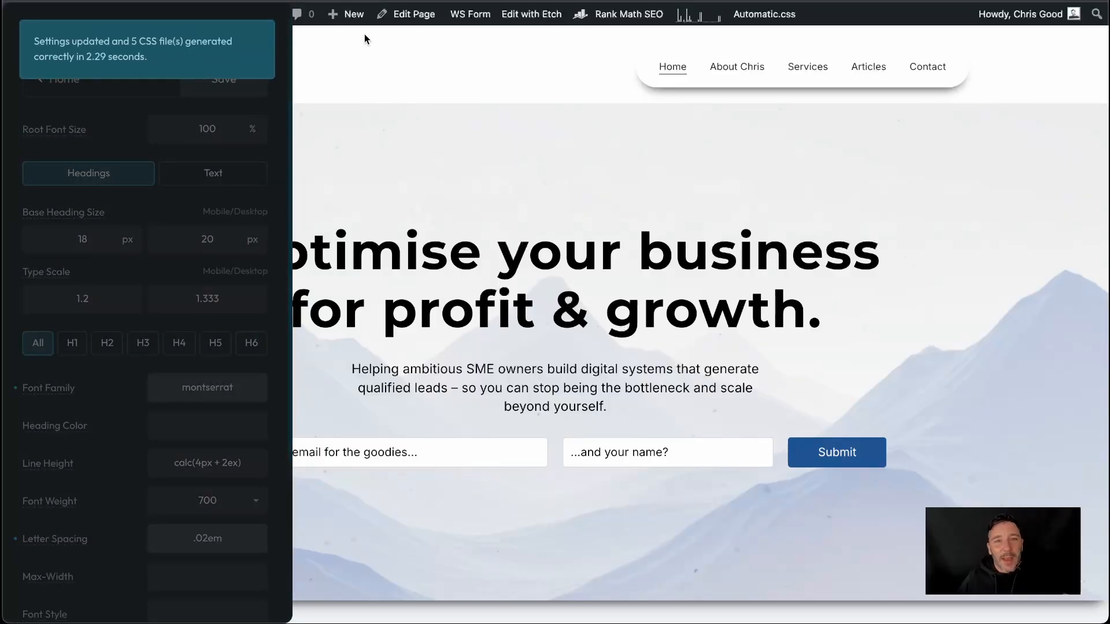
click(236, 32)
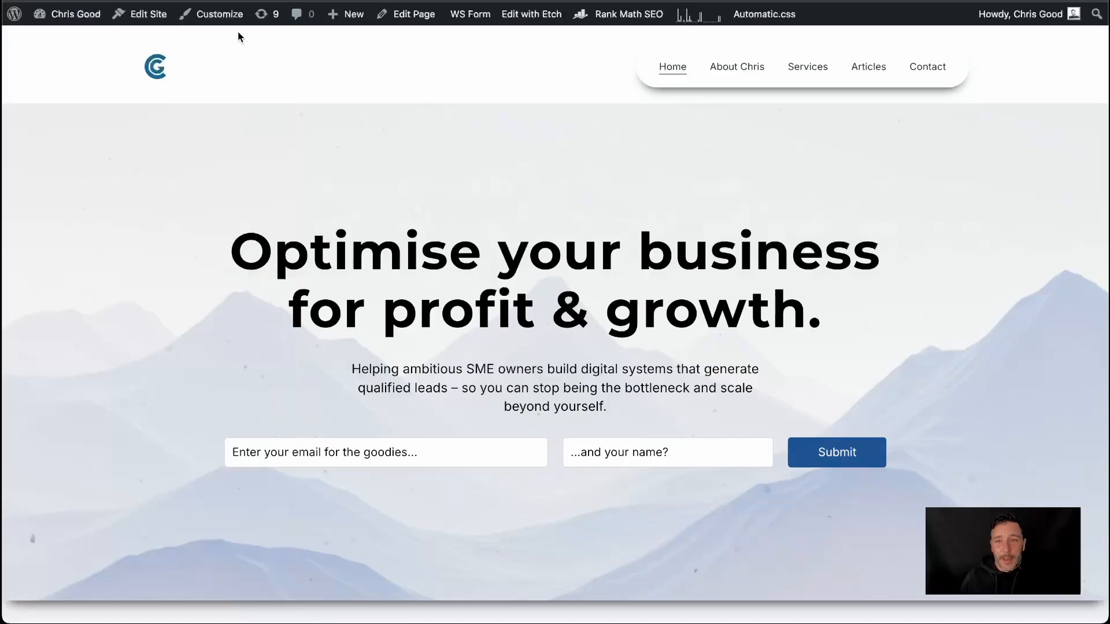